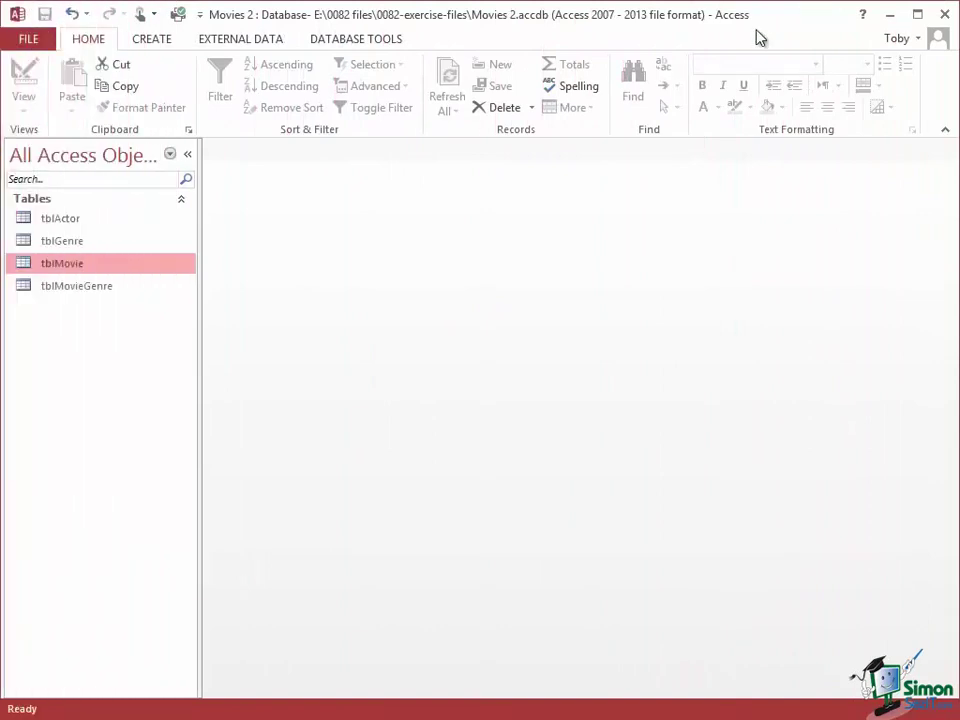
- Start a new table design with an ID field of type AutoNumber
{"action": "left_click", "coordinate": [152, 42]}
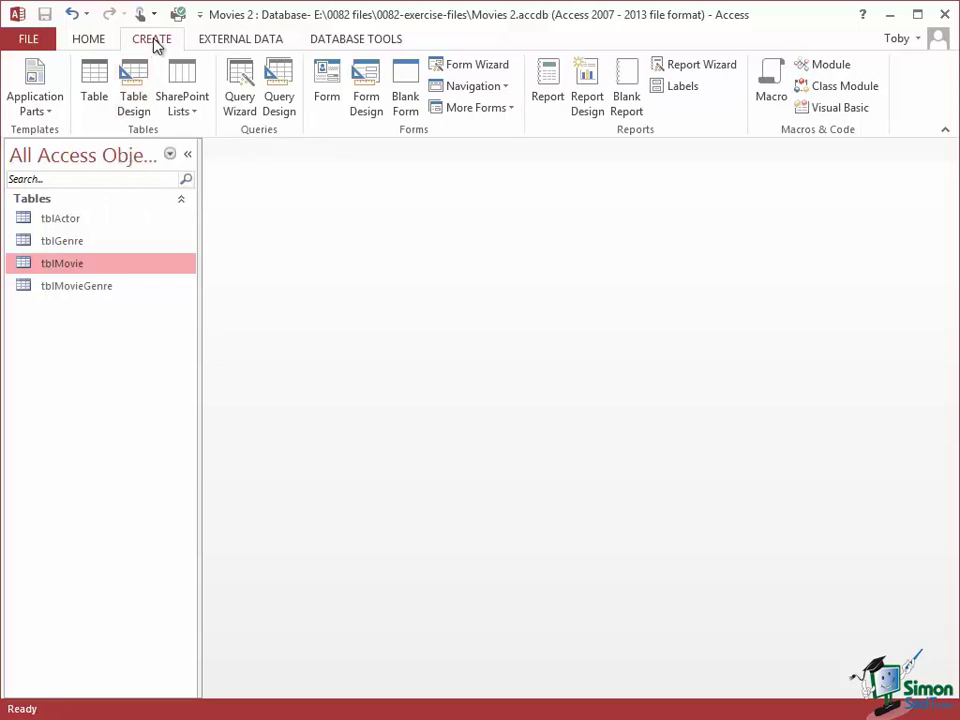
{"action": "left_click", "coordinate": [137, 78]}
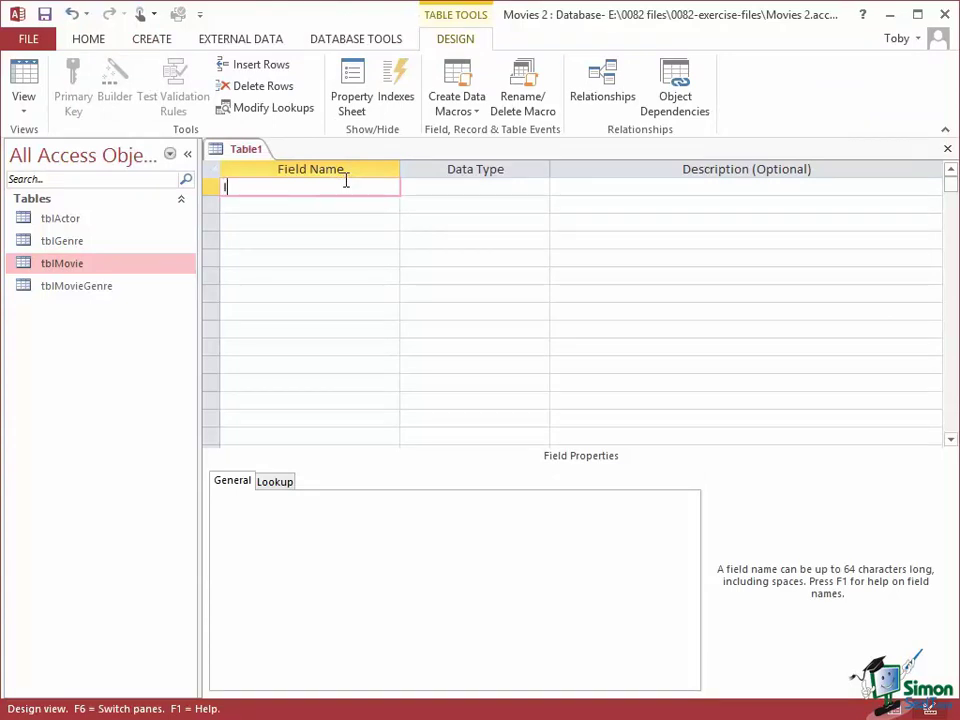
{"action": "type", "text": "ID"}
{"action": "left_click", "coordinate": [450, 188]}
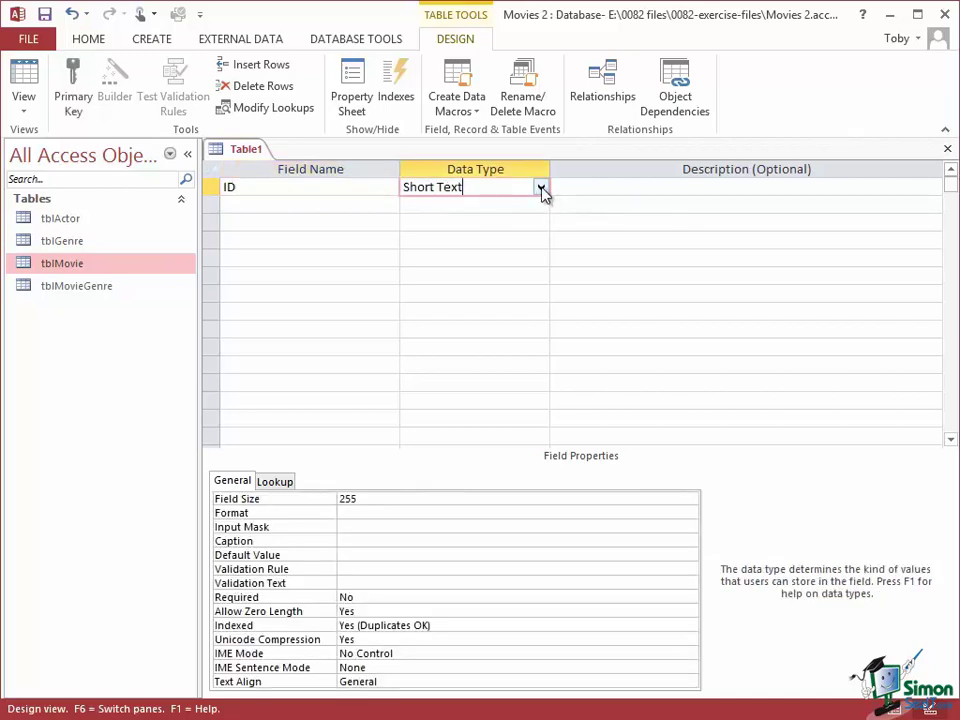
{"action": "left_click", "coordinate": [541, 189]}
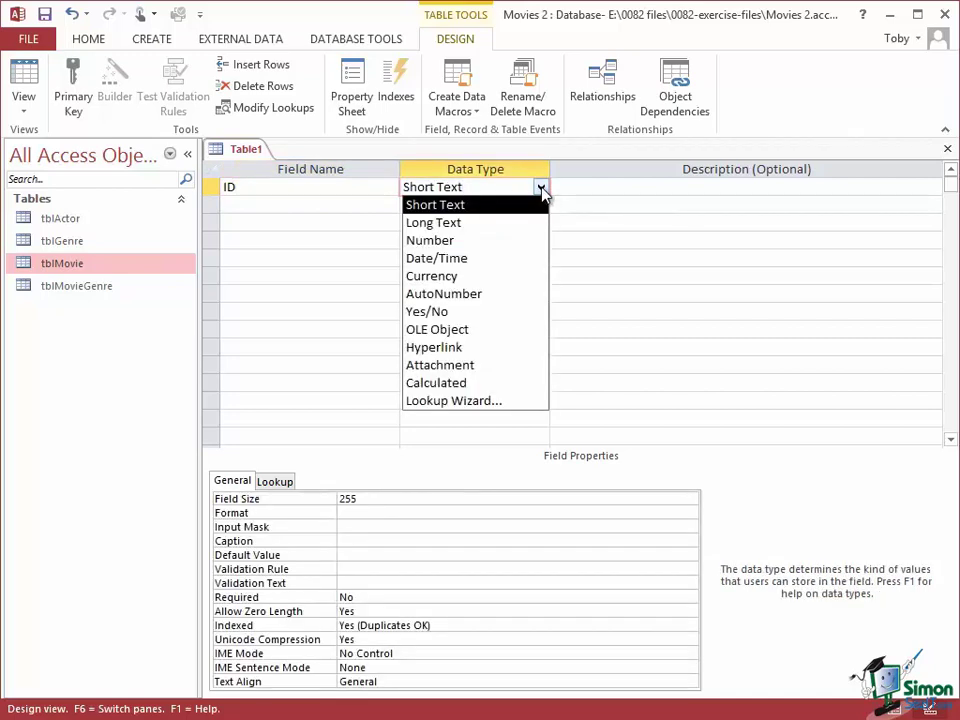
{"action": "left_click", "coordinate": [458, 293]}
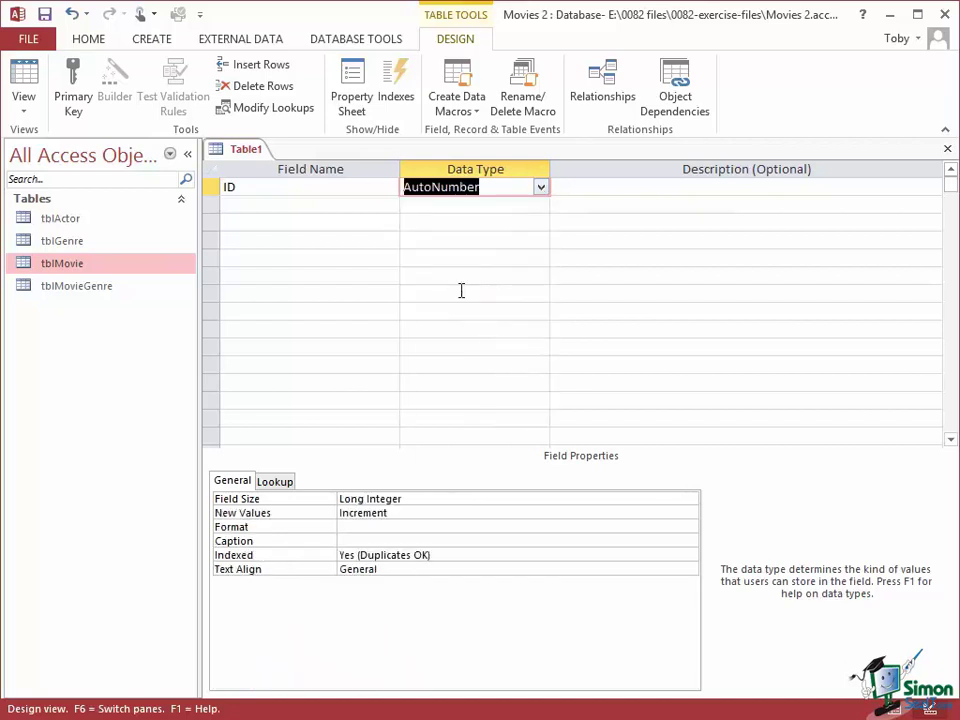
- Add Movie and Actor fields, both with the Number data type
{"action": "left_click", "coordinate": [243, 204]}
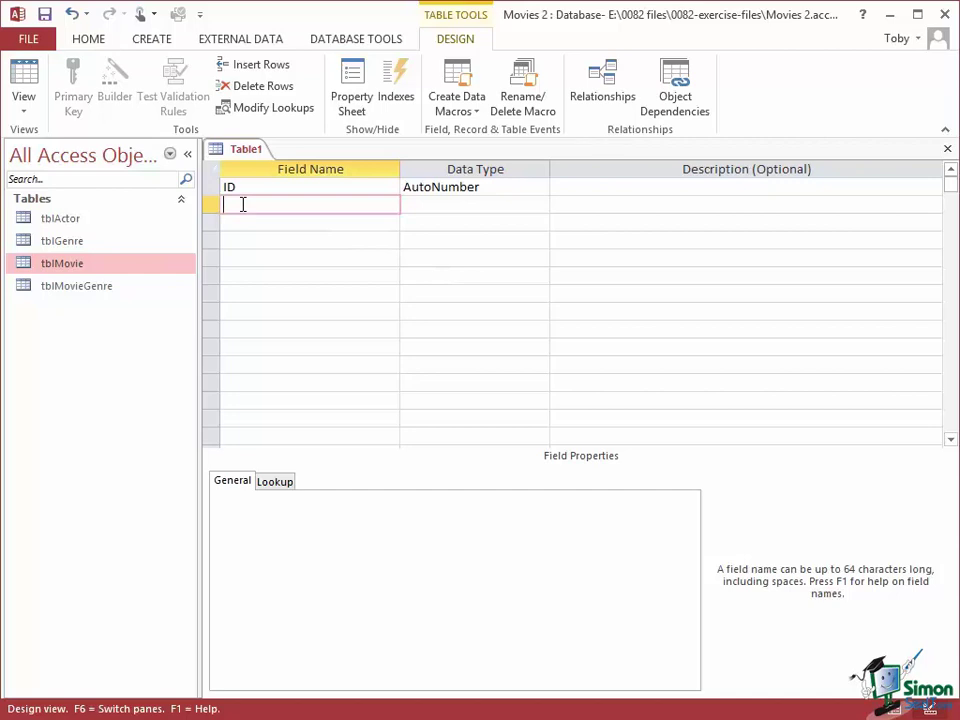
{"action": "type", "text": "M"}
{"action": "type", "text": "ovie"}
{"action": "left_click", "coordinate": [420, 204]}
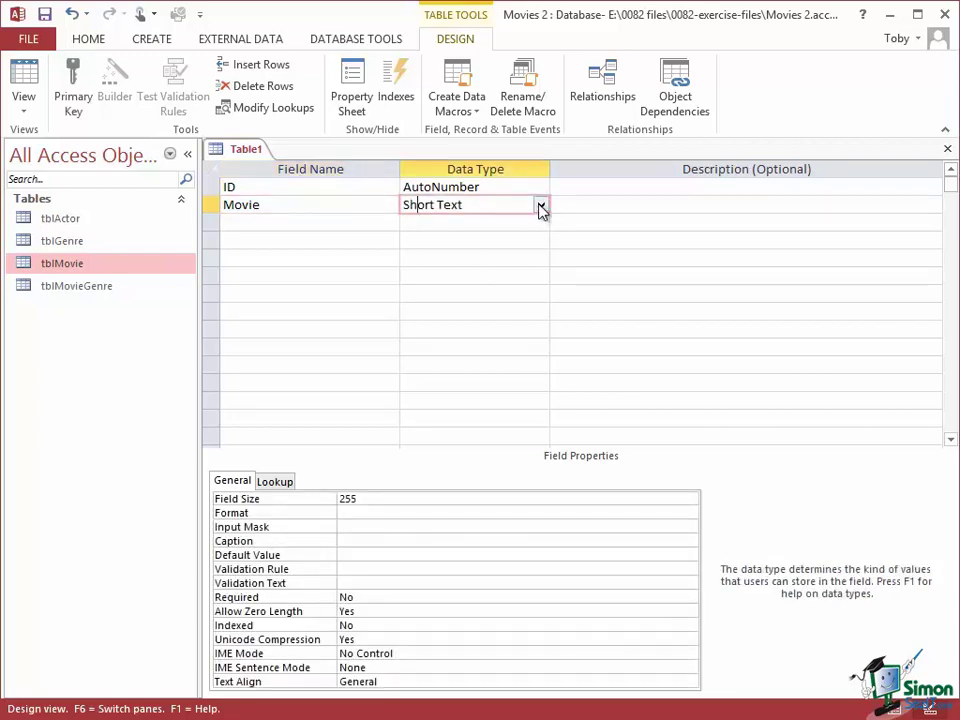
{"action": "left_click", "coordinate": [540, 206]}
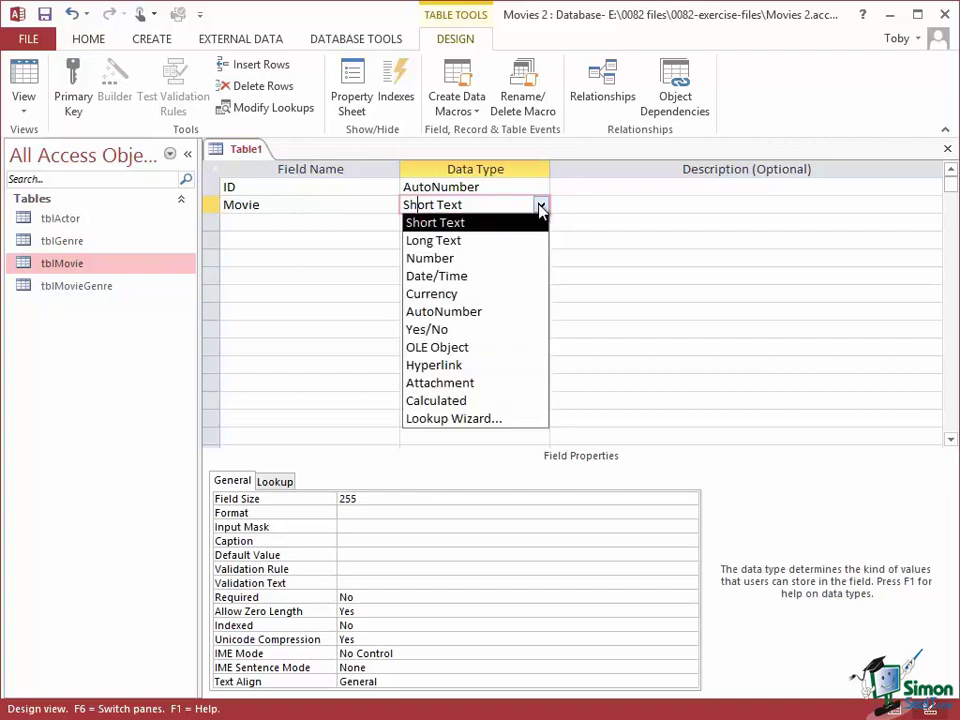
{"action": "left_click", "coordinate": [430, 258]}
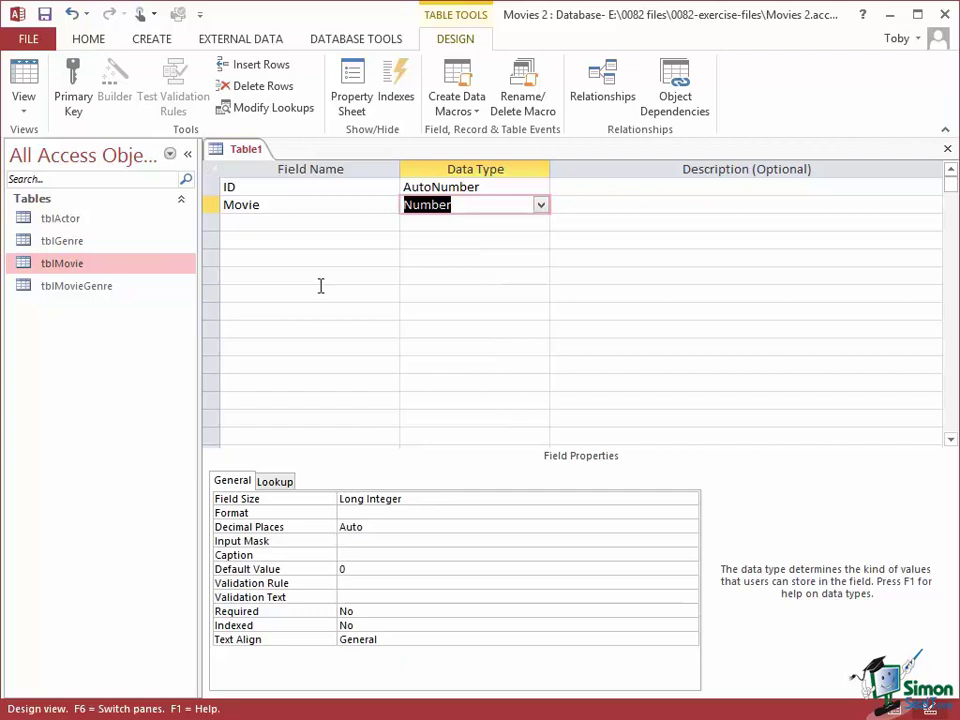
{"action": "left_click", "coordinate": [241, 222]}
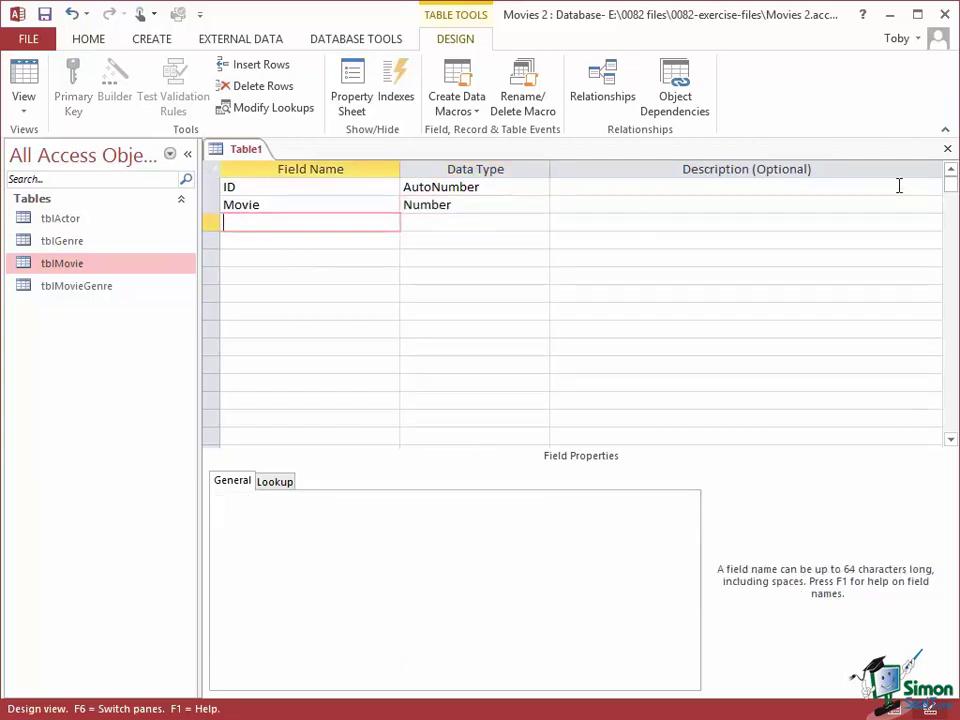
{"action": "type", "text": "Act"}
{"action": "type", "text": "or"}
{"action": "left_click", "coordinate": [417, 222]}
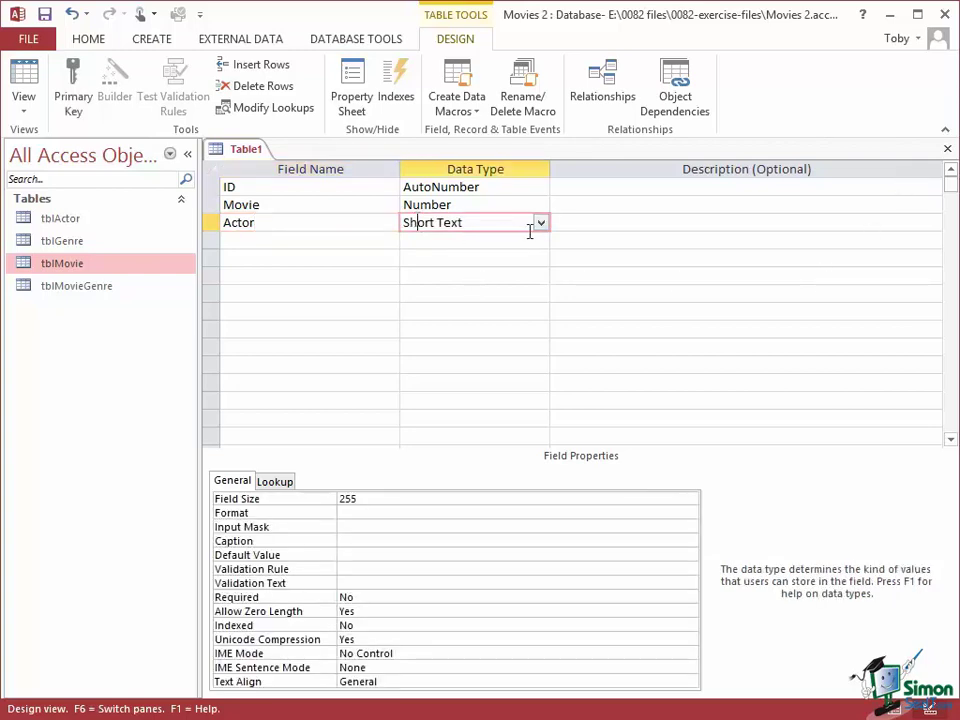
{"action": "left_click", "coordinate": [542, 224]}
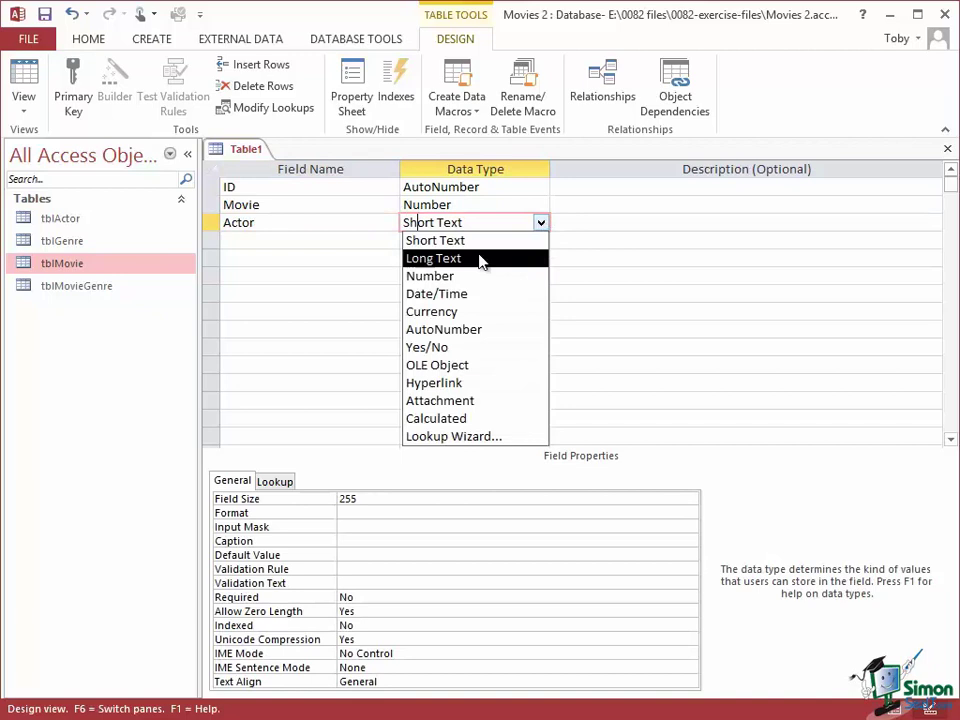
{"action": "left_click", "coordinate": [455, 275]}
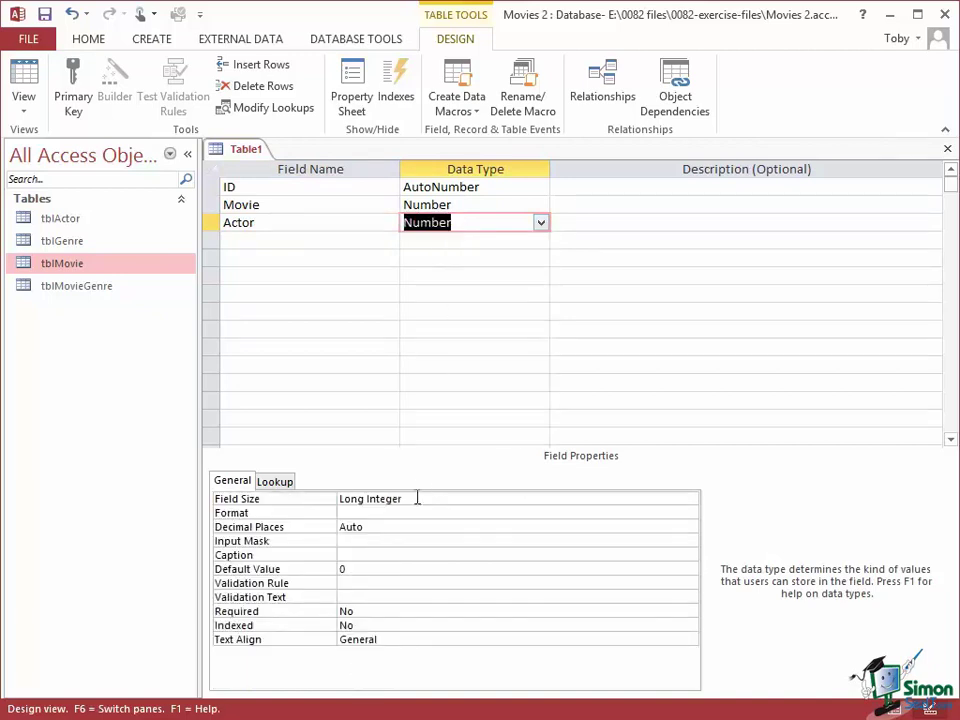
{"action": "left_click", "coordinate": [244, 241]}
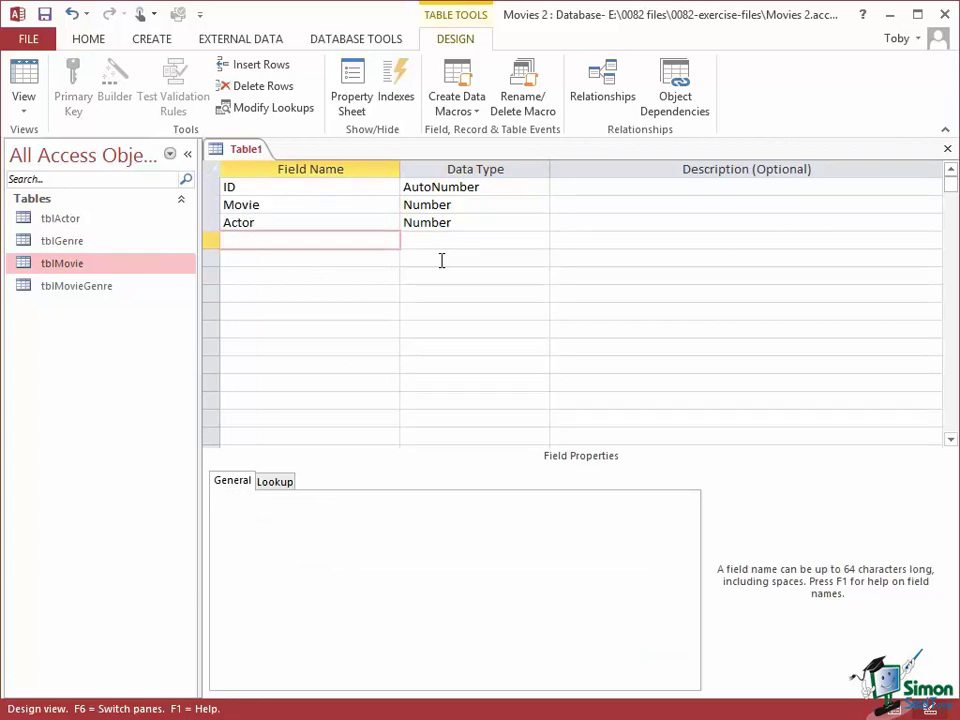
- Add a Short Text Role field and make ID the primary key
{"action": "type", "text": "Ro"}
{"action": "type", "text": "le"}
{"action": "left_click", "coordinate": [427, 241]}
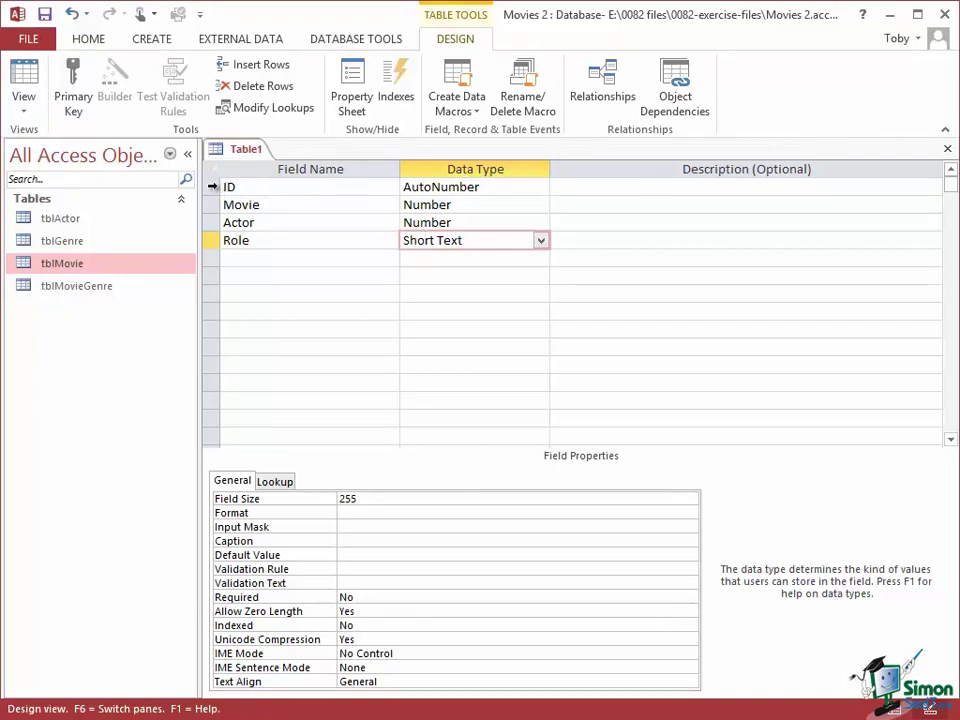
{"action": "left_click", "coordinate": [212, 186]}
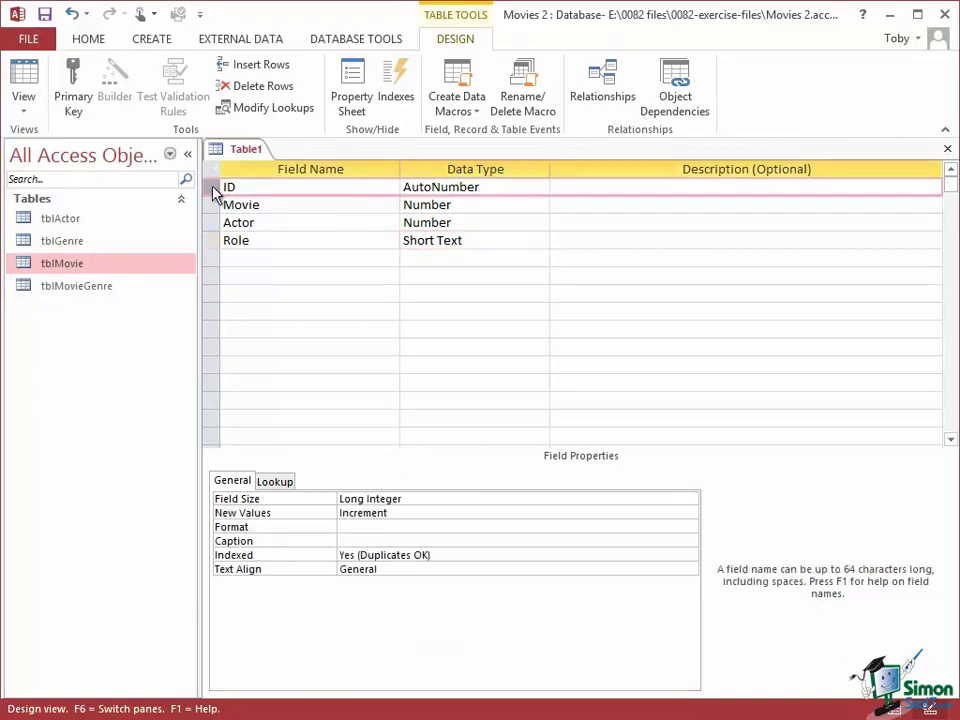
{"action": "left_click", "coordinate": [72, 90]}
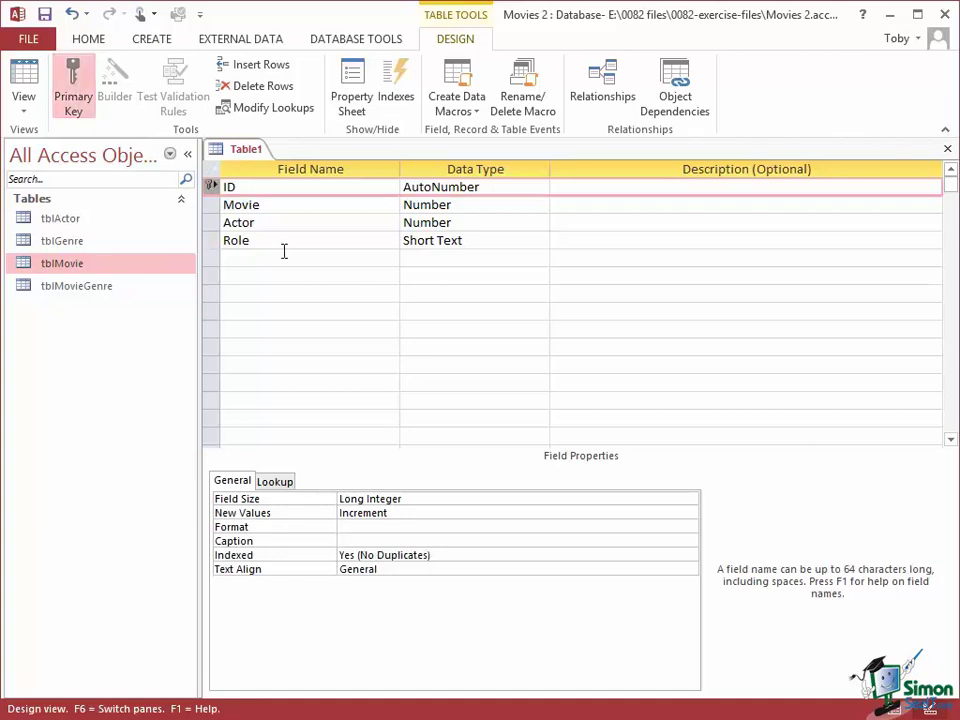
- Save the new table as tblMovieActor
{"action": "right_click", "coordinate": [246, 153]}
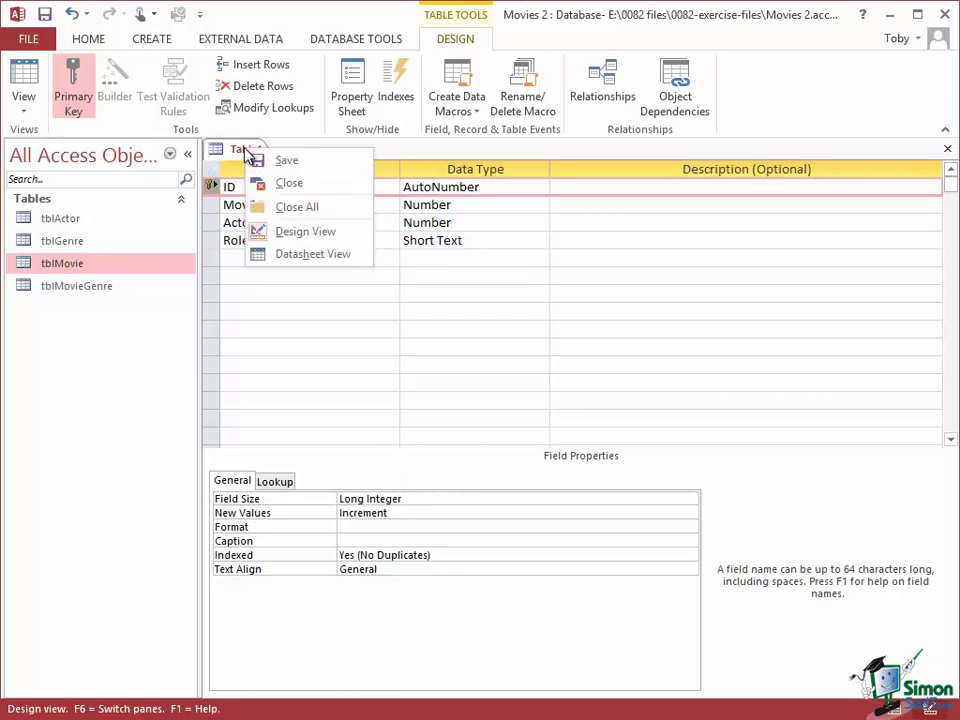
{"action": "left_click", "coordinate": [315, 163]}
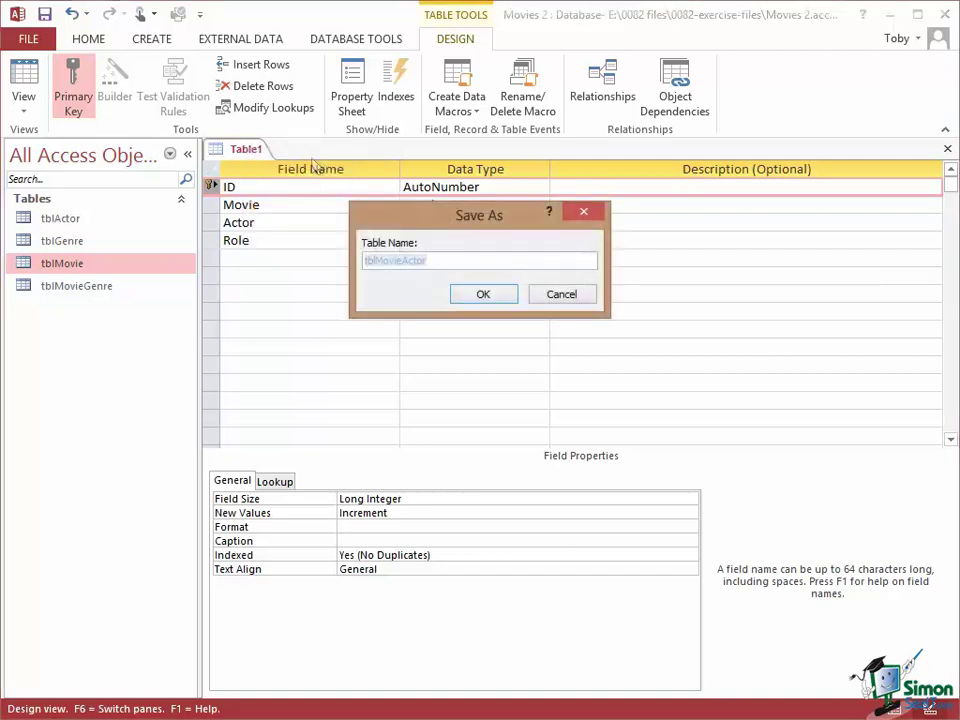
{"action": "type", "text": "tbl"}
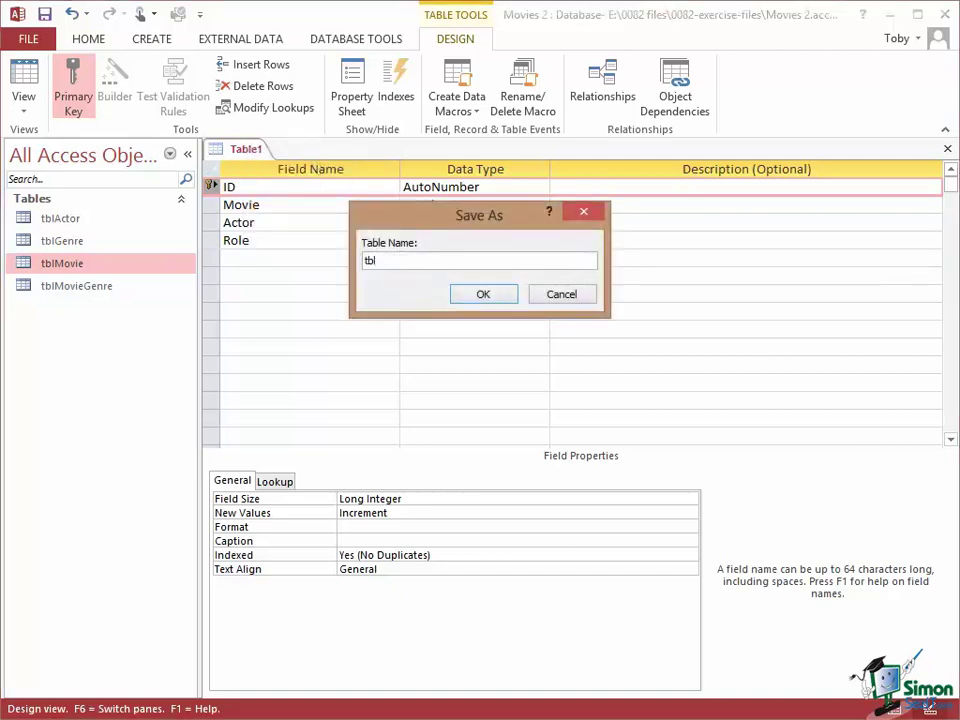
{"action": "type", "text": "Movi"}
{"action": "type", "text": "eAct"}
{"action": "type", "text": "or"}
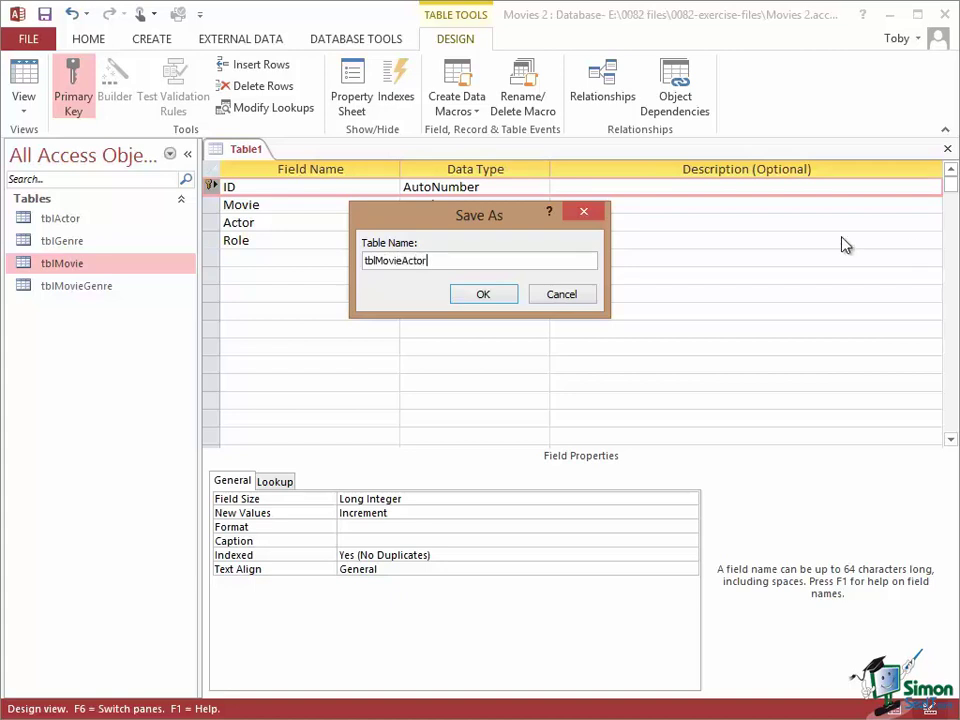
{"action": "left_click", "coordinate": [483, 294]}
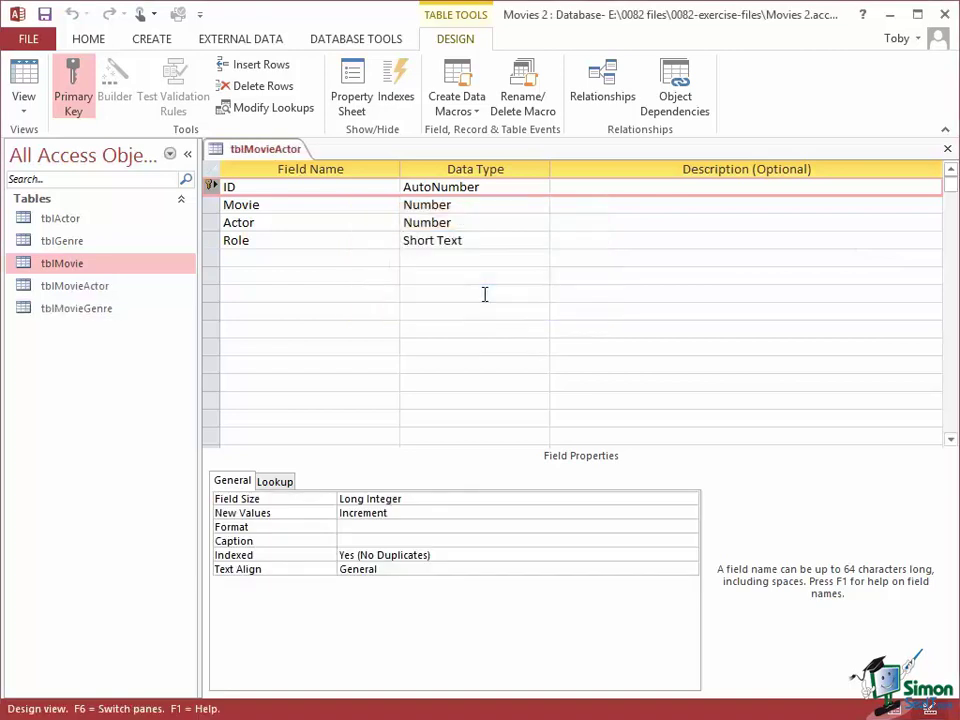
- Close the table design and add tblActor and tblMovieActor to the Relationships layout
{"action": "left_click", "coordinate": [949, 152]}
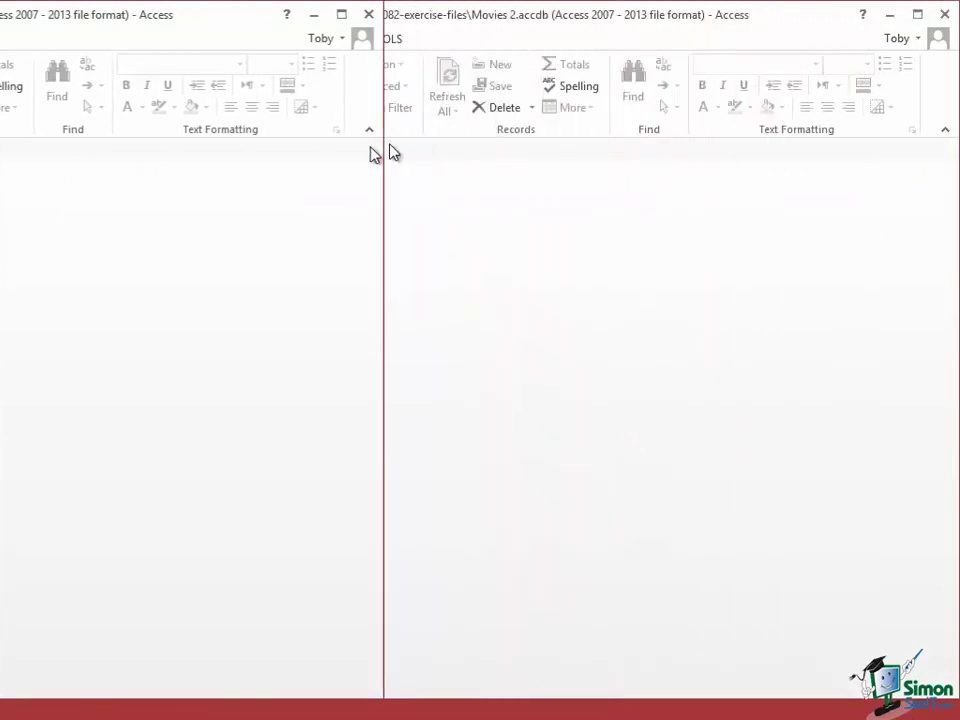
{"action": "left_click", "coordinate": [352, 40]}
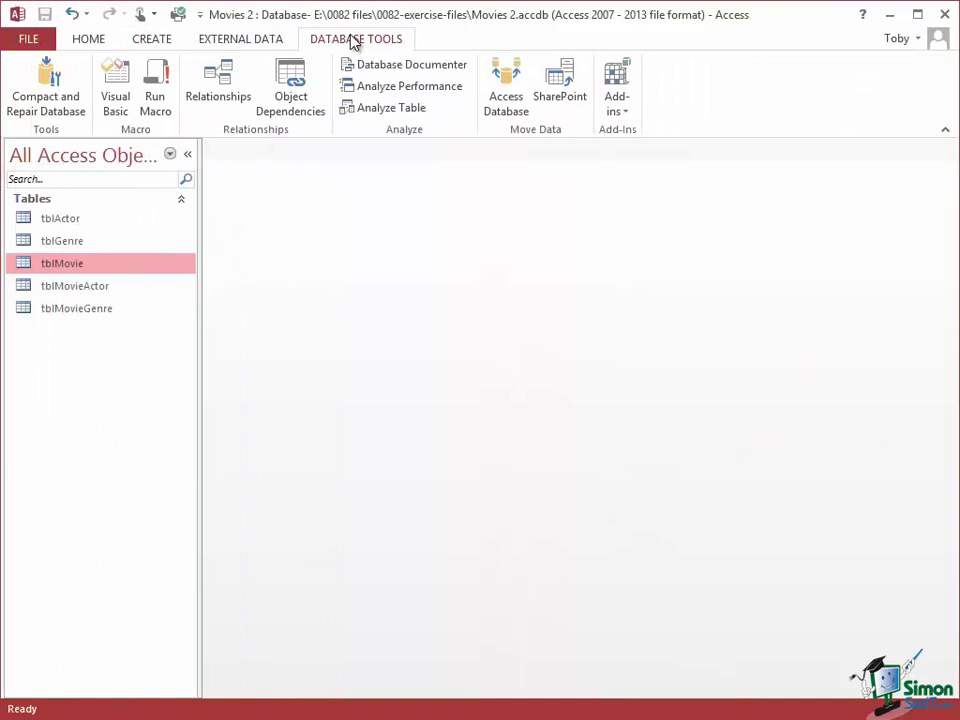
{"action": "left_click", "coordinate": [217, 83]}
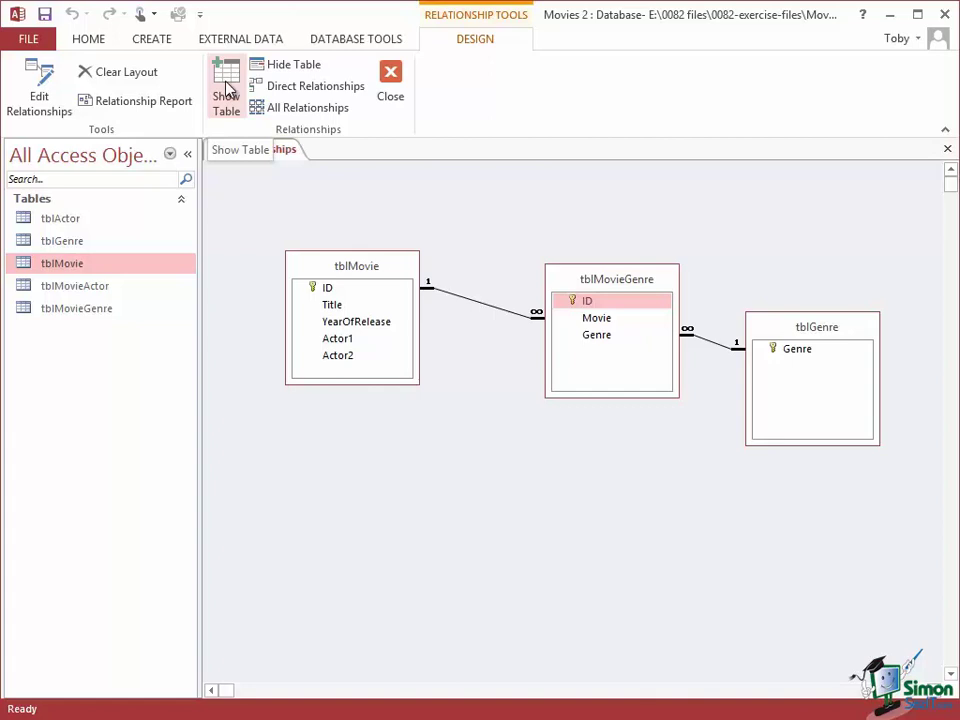
{"action": "left_click", "coordinate": [228, 90]}
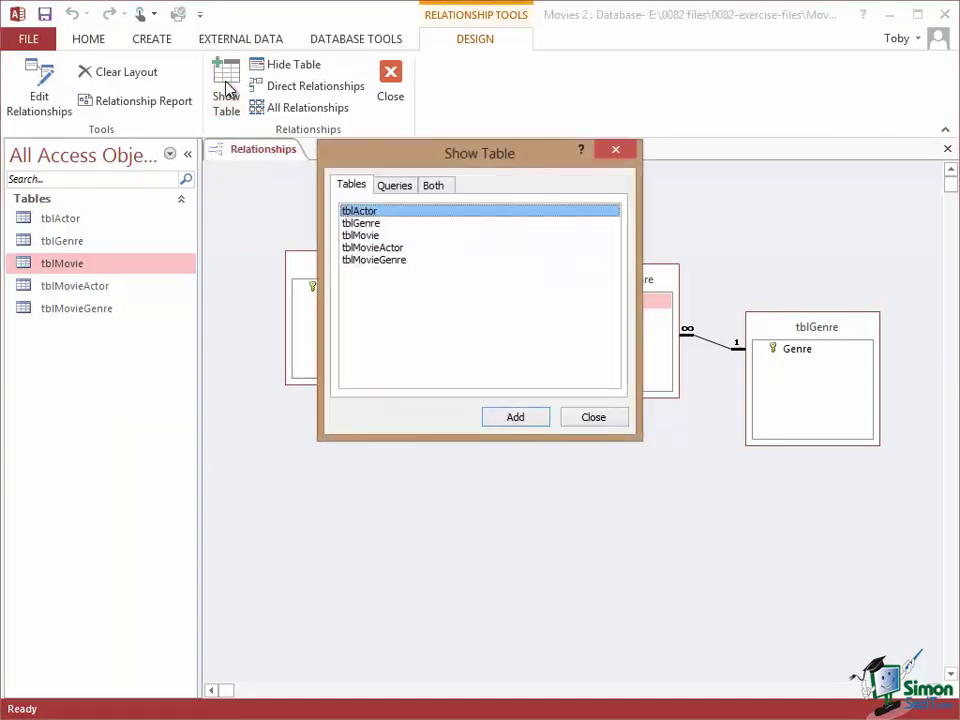
{"action": "left_click", "coordinate": [530, 423]}
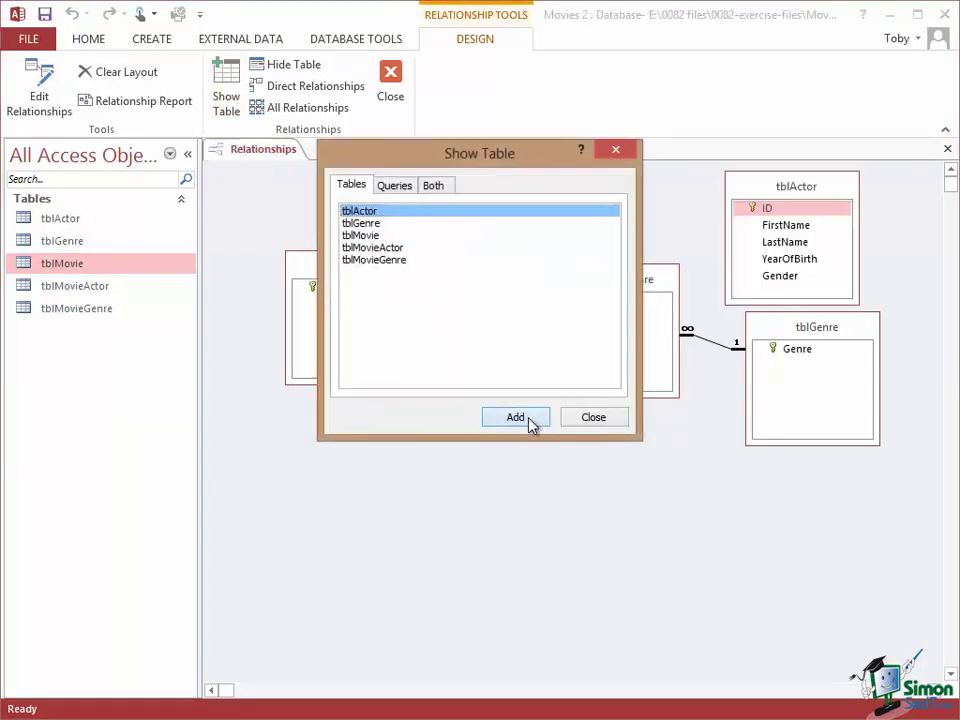
{"action": "left_click", "coordinate": [378, 248]}
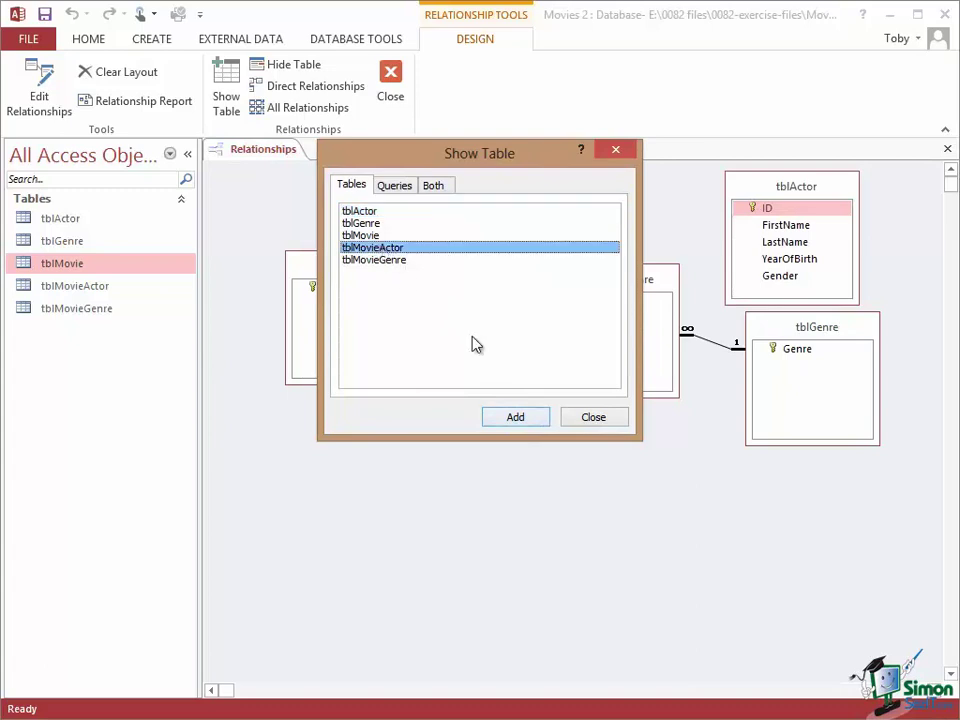
{"action": "left_click", "coordinate": [515, 419]}
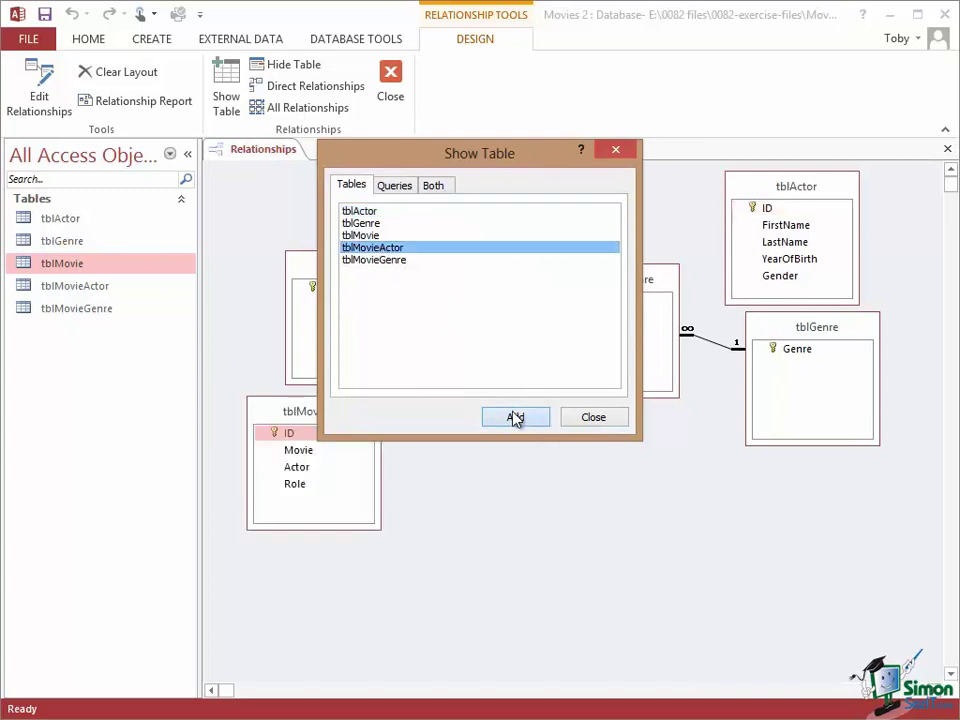
{"action": "left_click", "coordinate": [606, 420]}
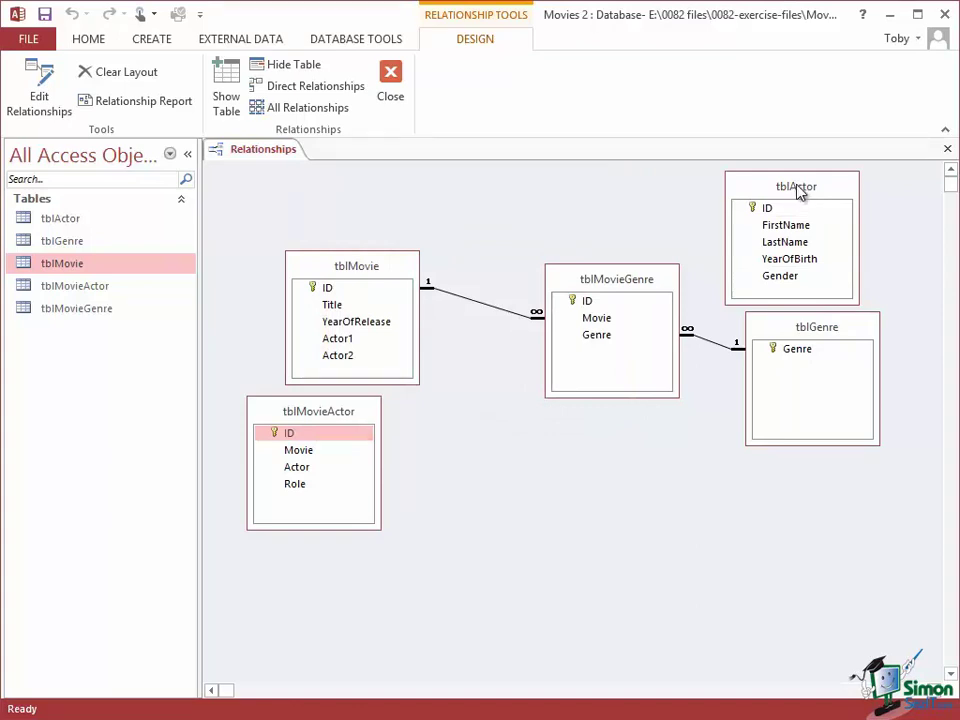
- Place tblMovieActor below tblMovie, with tblActor to its right
{"action": "left_click_drag", "start_coordinate": [828, 190], "coordinate": [545, 549]}
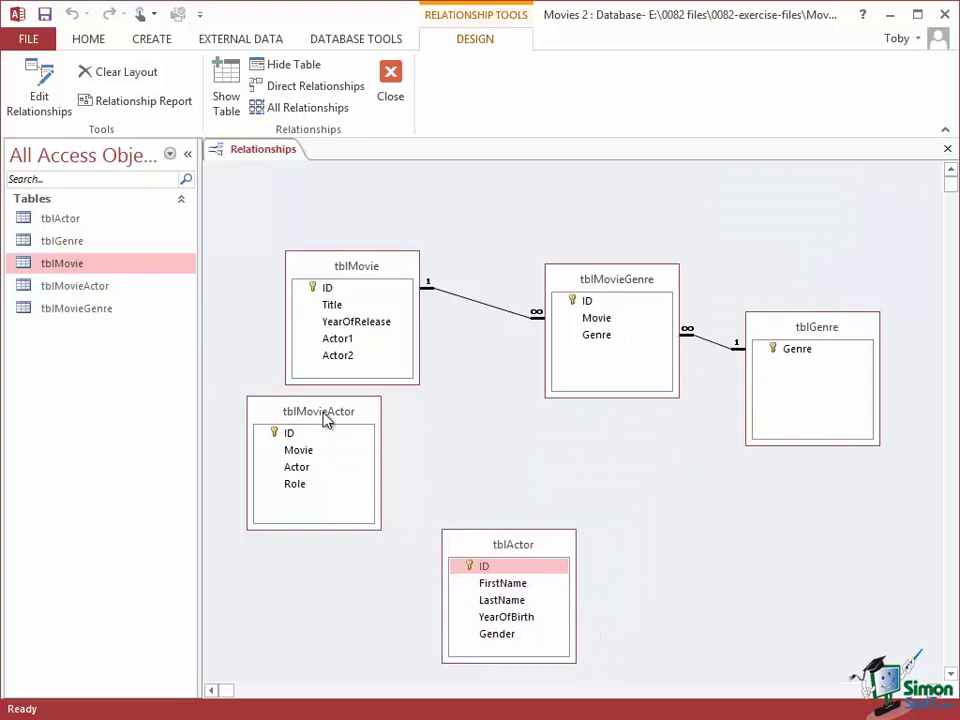
{"action": "left_click_drag", "start_coordinate": [343, 411], "coordinate": [363, 460]}
{"action": "left_click_drag", "start_coordinate": [540, 548], "coordinate": [734, 536]}
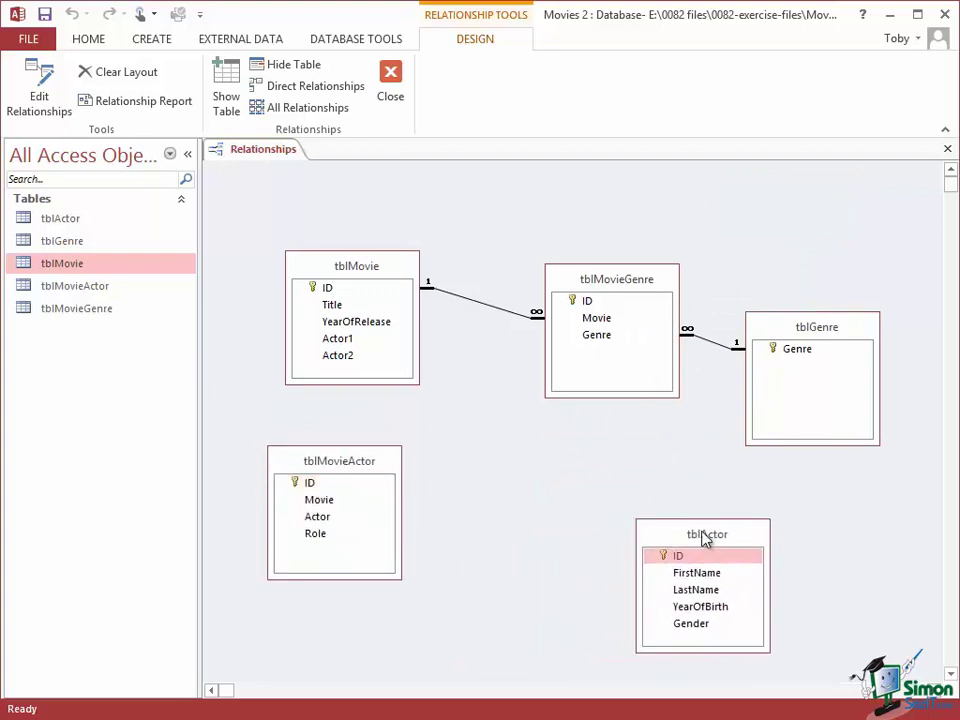
{"action": "mouse_move", "coordinate": [389, 471]}
{"action": "left_mouse_down"}
{"action": "mouse_move", "coordinate": [533, 490]}
{"action": "mouse_move", "coordinate": [568, 483]}
{"action": "left_mouse_up"}
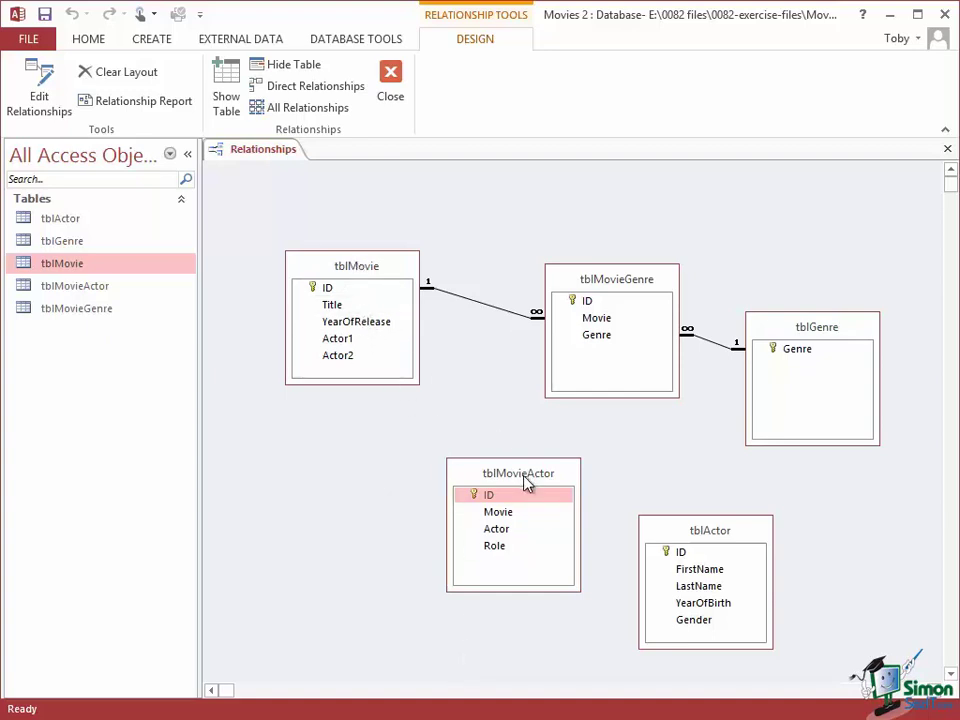
- Link tblMovie ID to tblMovieActor Movie with referential integrity enforced
{"action": "left_click", "coordinate": [330, 290]}
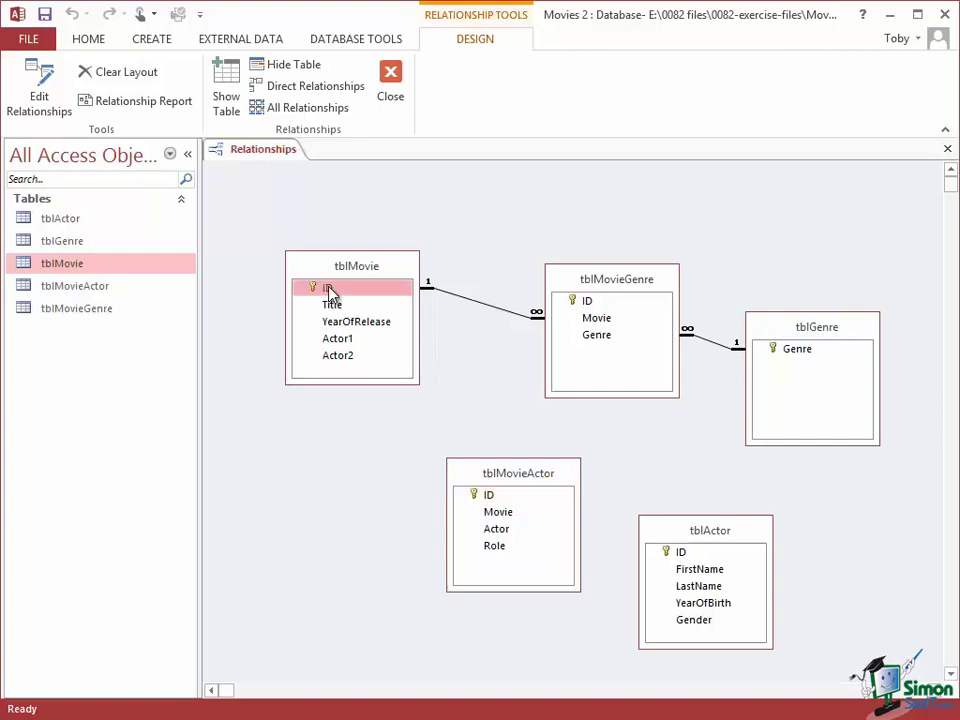
{"action": "mouse_move", "coordinate": [330, 290]}
{"action": "left_mouse_down"}
{"action": "mouse_move", "coordinate": [497, 522]}
{"action": "mouse_move", "coordinate": [497, 512]}
{"action": "left_mouse_up"}
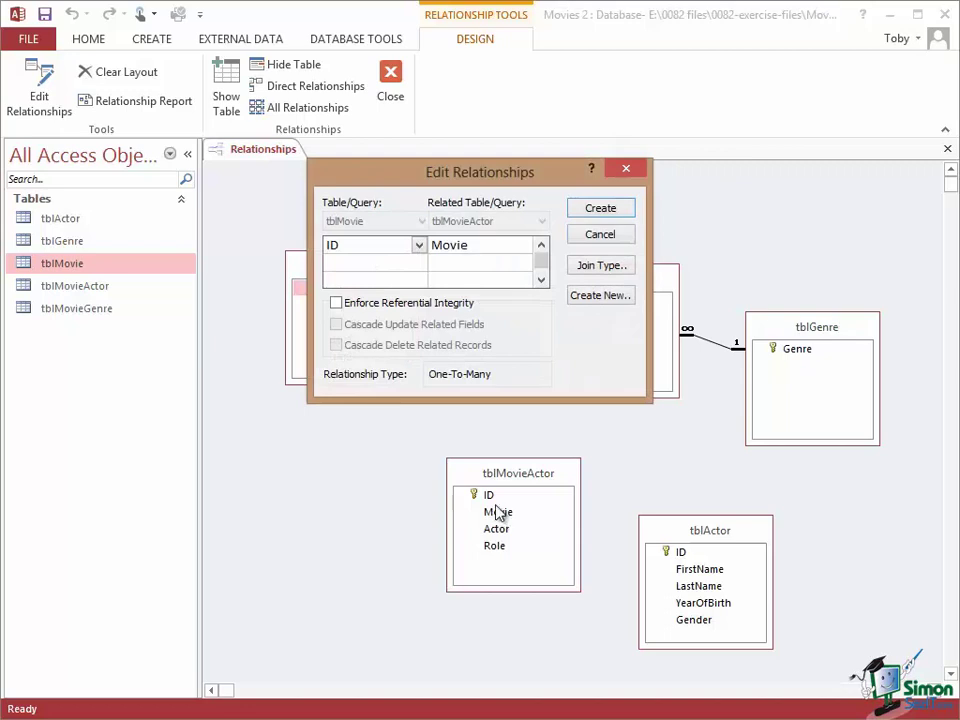
{"action": "left_click", "coordinate": [336, 304]}
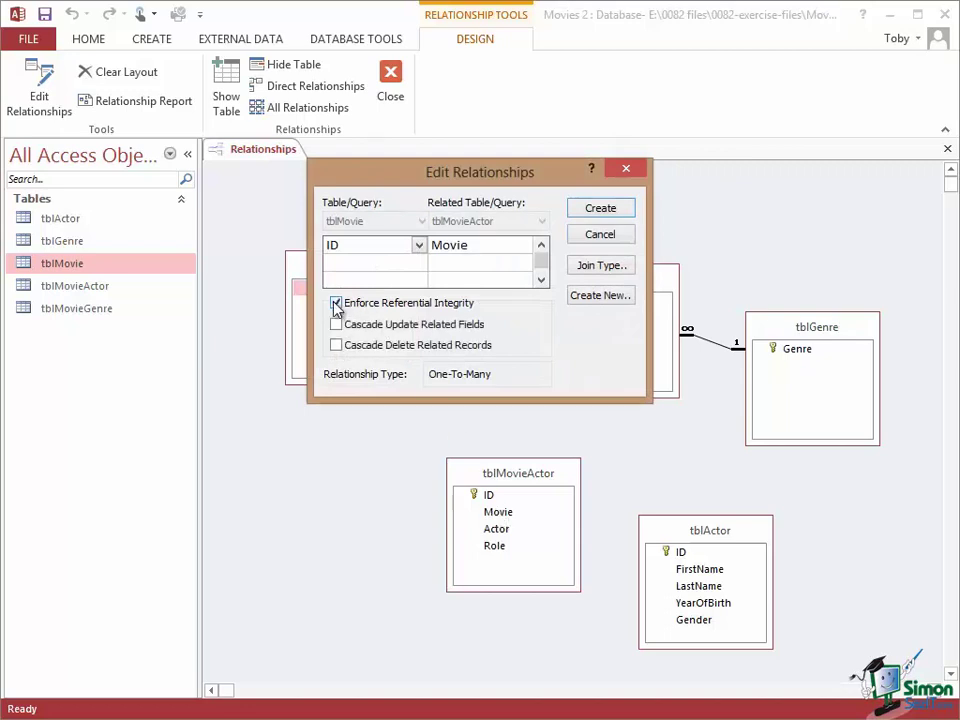
{"action": "left_click", "coordinate": [604, 208]}
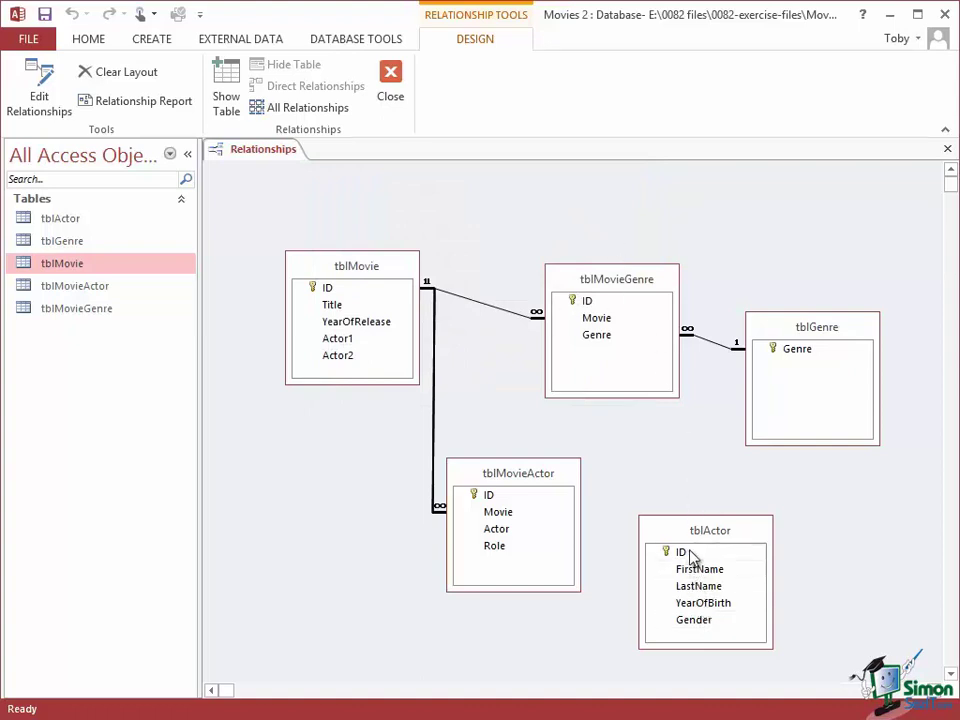
- Link tblActor ID to tblMovieActor Actor with referential integrity enforced
{"action": "left_click_drag", "start_coordinate": [690, 557], "coordinate": [598, 545]}
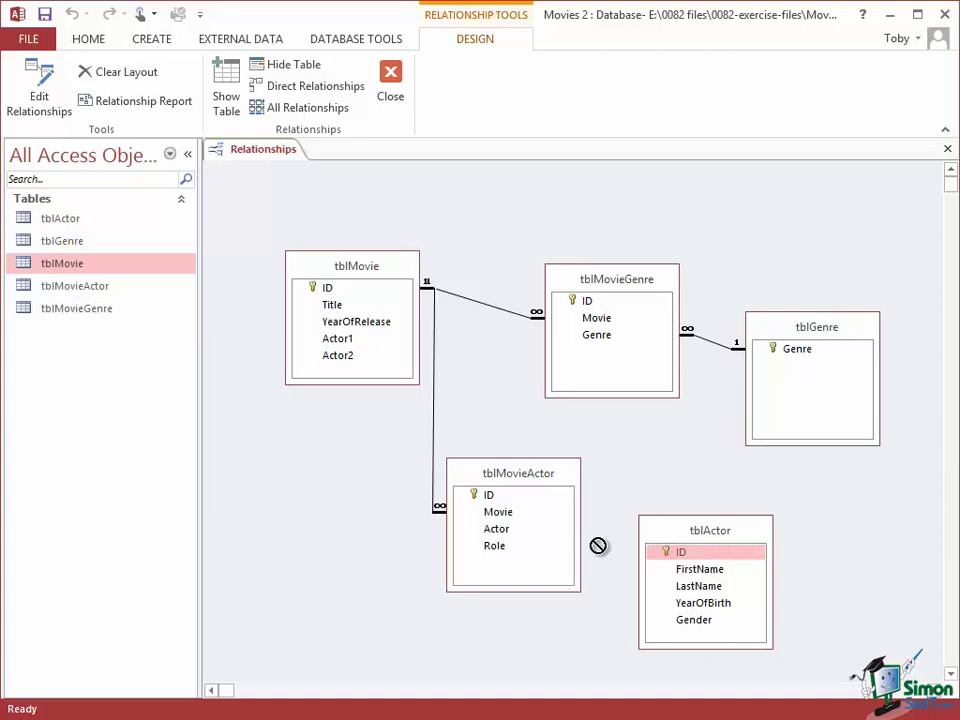
{"action": "left_click_drag", "start_coordinate": [598, 545], "coordinate": [497, 533]}
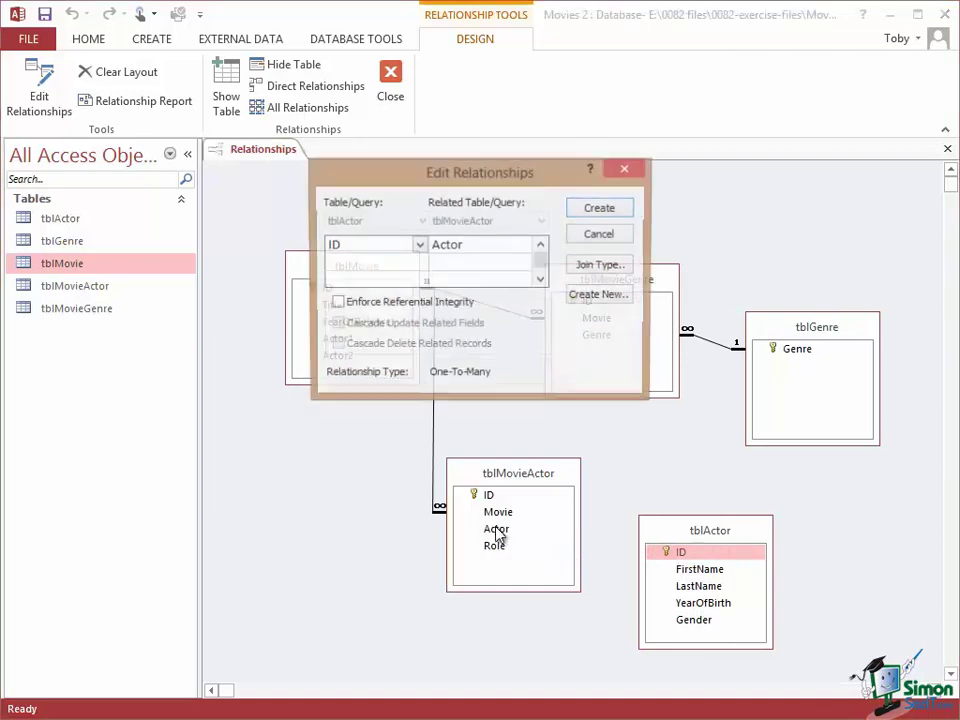
{"action": "left_click", "coordinate": [337, 303]}
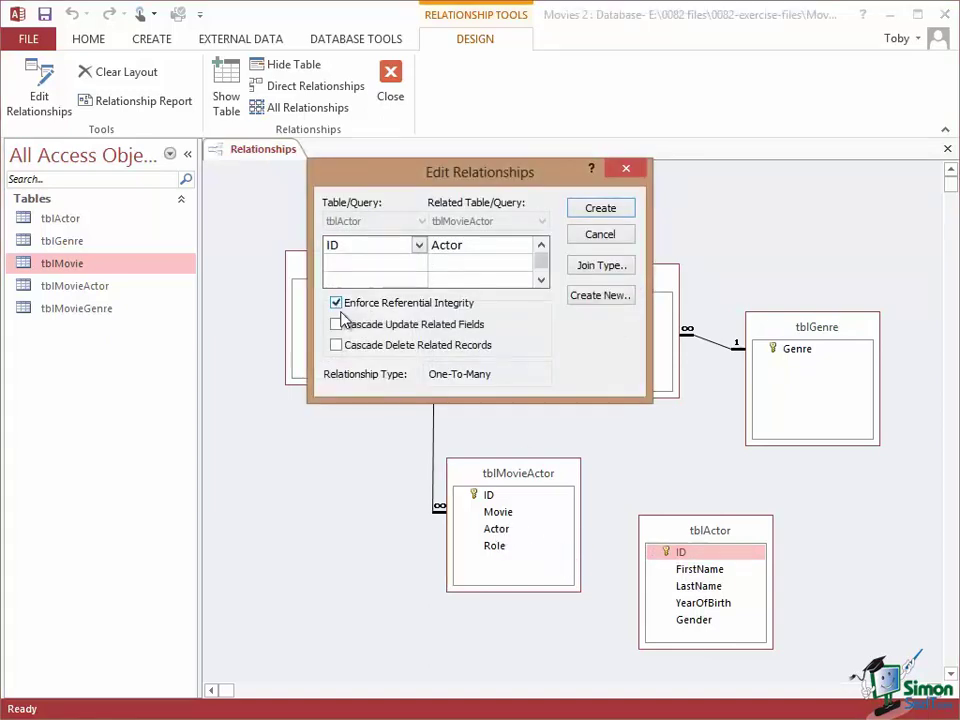
{"action": "left_click", "coordinate": [595, 209]}
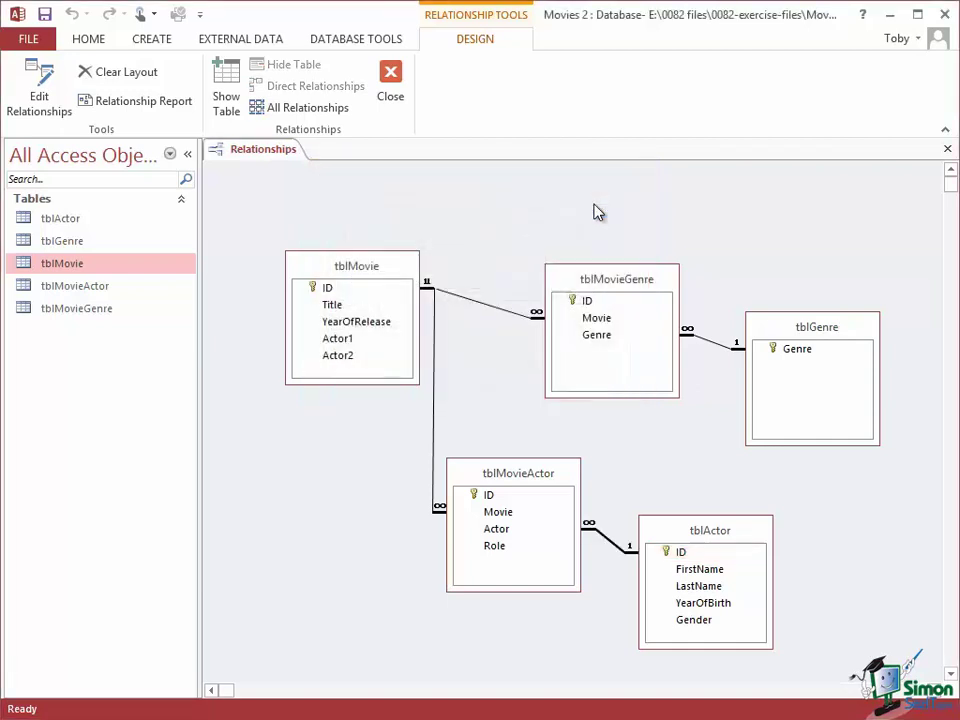
- Move tblActor and tblMovieActor further right so the relationship lines show clearly
{"action": "left_click_drag", "start_coordinate": [716, 532], "coordinate": [824, 533]}
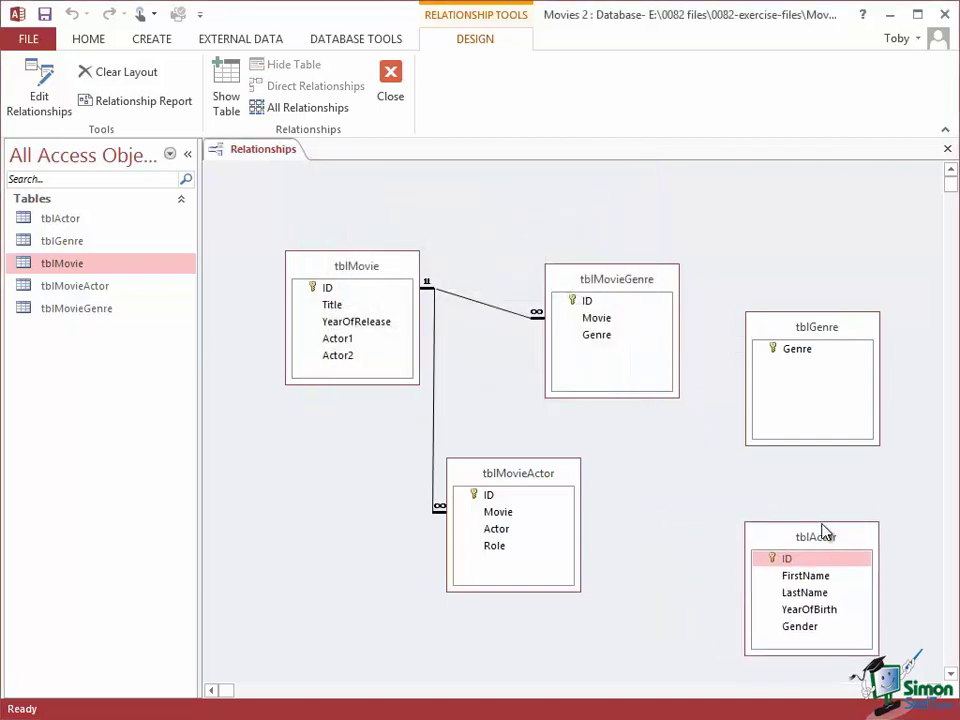
{"action": "left_click_drag", "start_coordinate": [536, 478], "coordinate": [604, 480]}
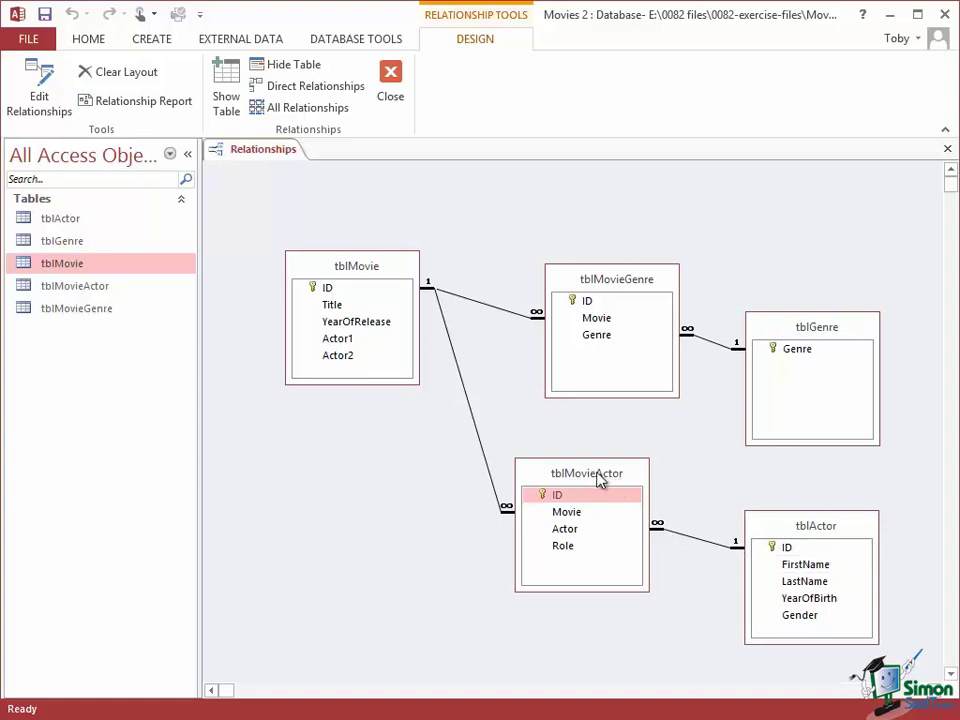
{"action": "left_click", "coordinate": [679, 535]}
{"action": "left_click", "coordinate": [590, 502]}
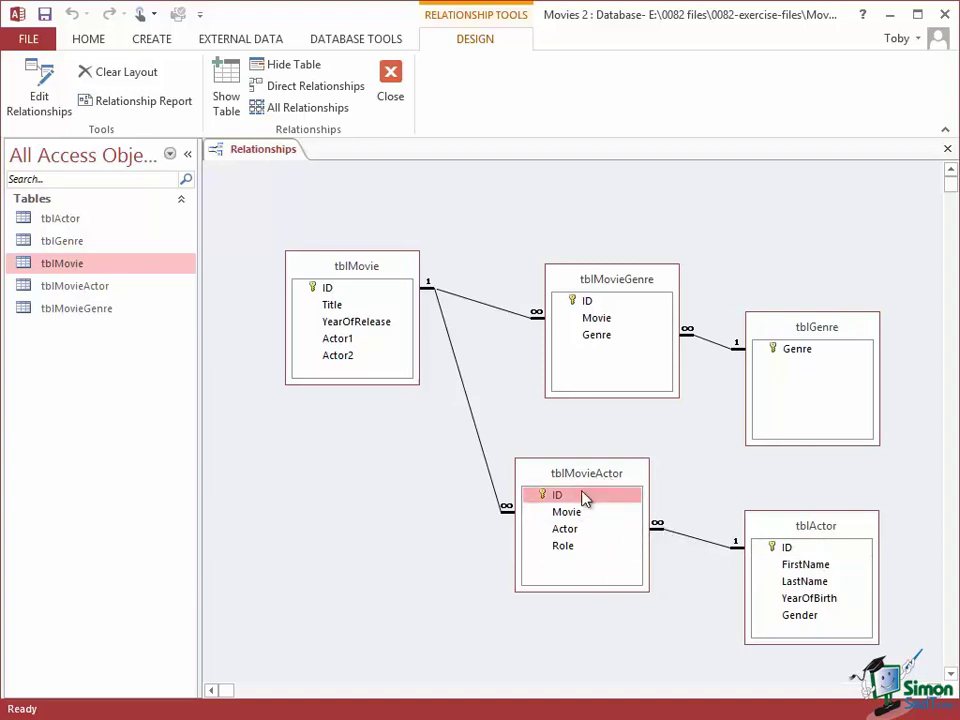
{"action": "left_click_drag", "start_coordinate": [586, 499], "coordinate": [838, 557]}
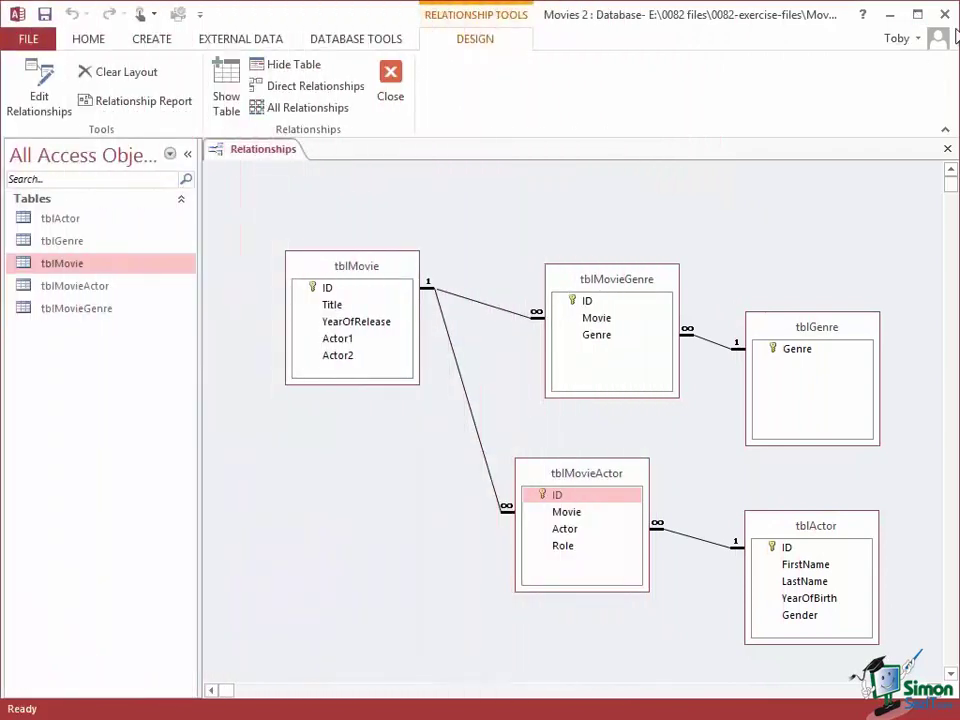
- Save and close the Relationships layout, then briefly view and close tblActor
{"action": "left_click", "coordinate": [947, 148]}
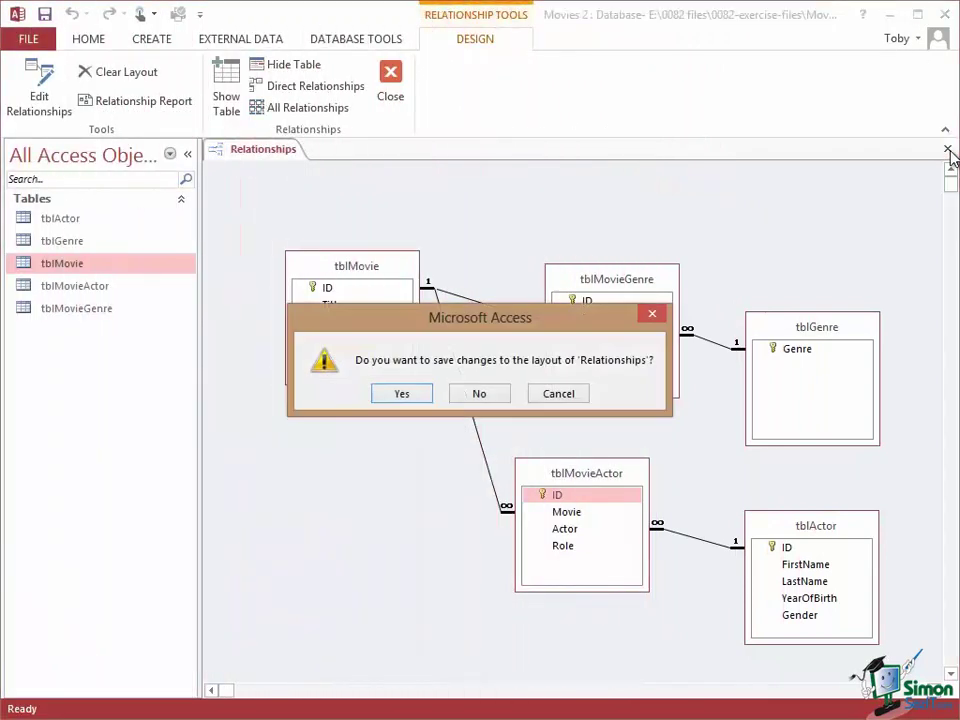
{"action": "left_click", "coordinate": [402, 395]}
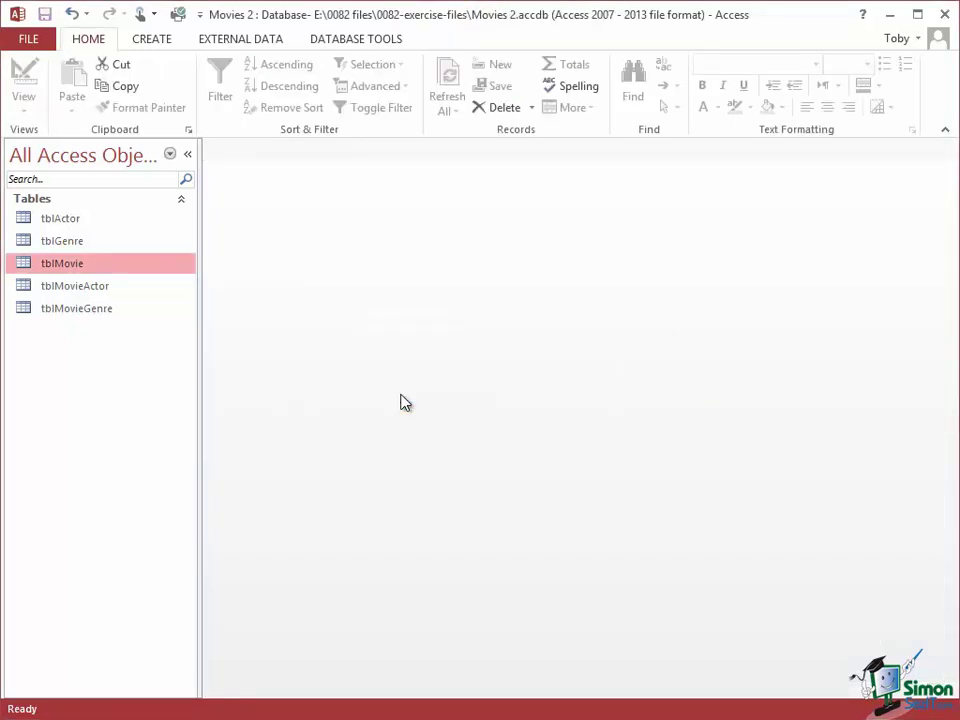
{"action": "double_click", "coordinate": [68, 224]}
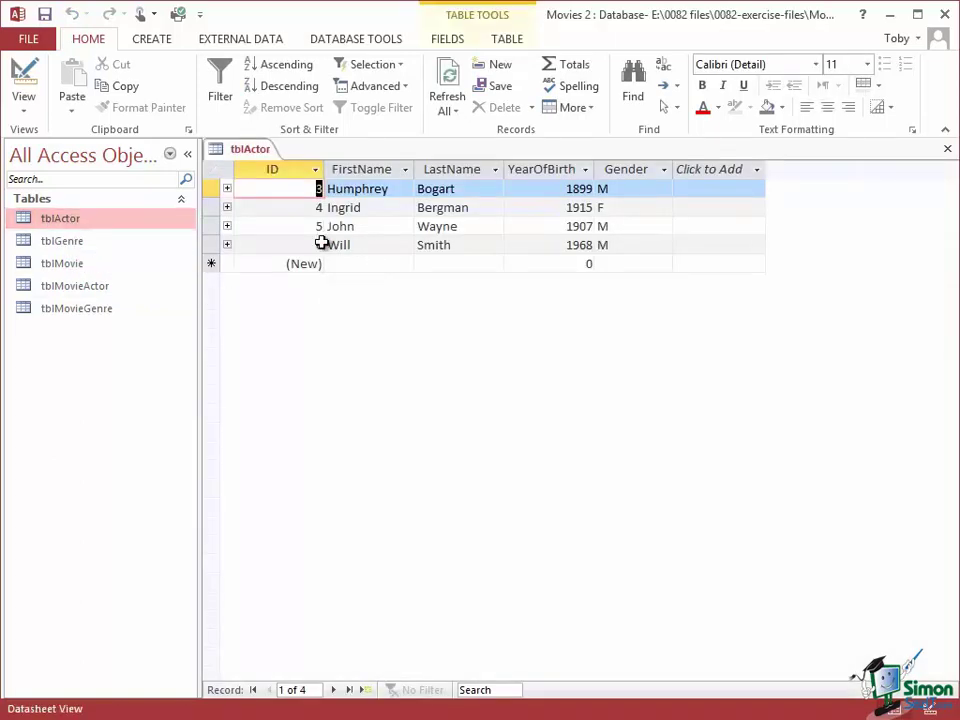
{"action": "left_click", "coordinate": [947, 149]}
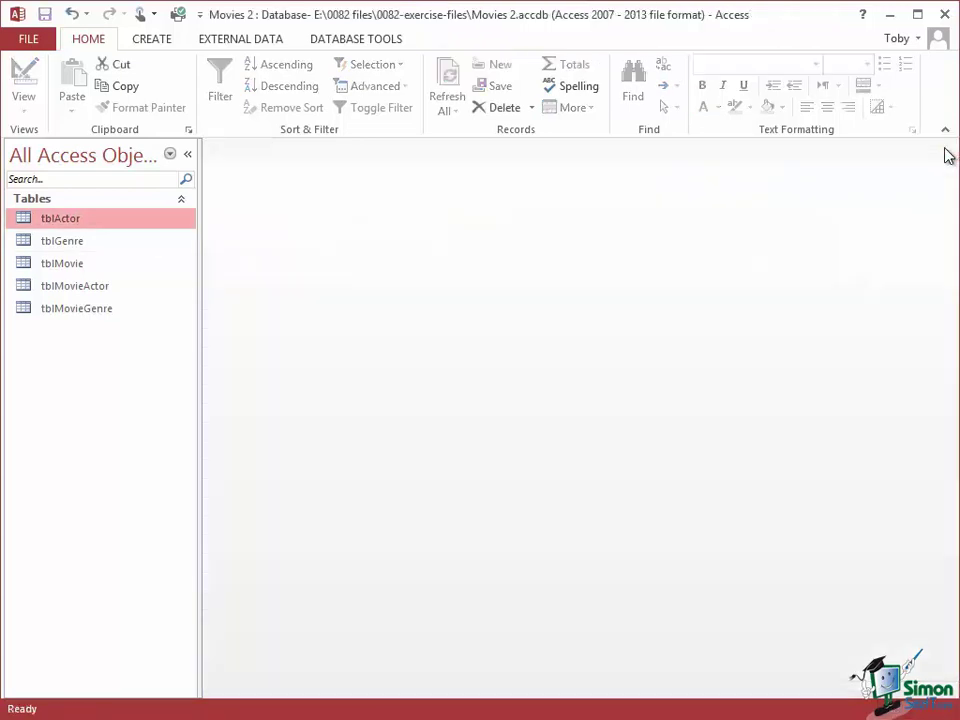
- Open tblMovieActor and enter Movie 6, Actor 6, Role 'Captain Steven Hiller'
{"action": "double_click", "coordinate": [63, 288]}
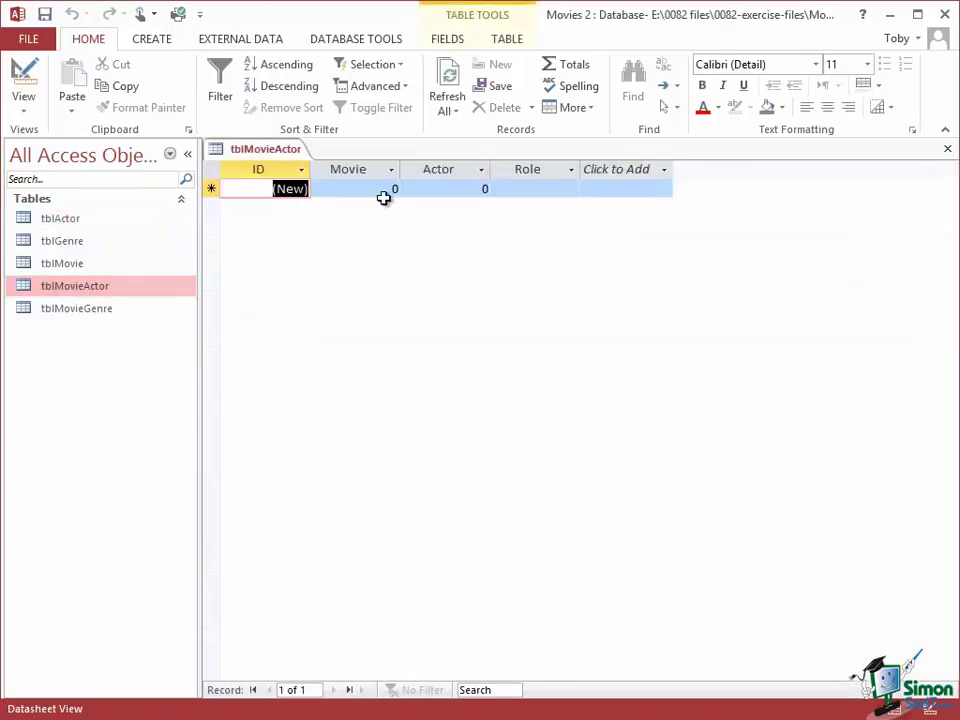
{"action": "left_click", "coordinate": [386, 187]}
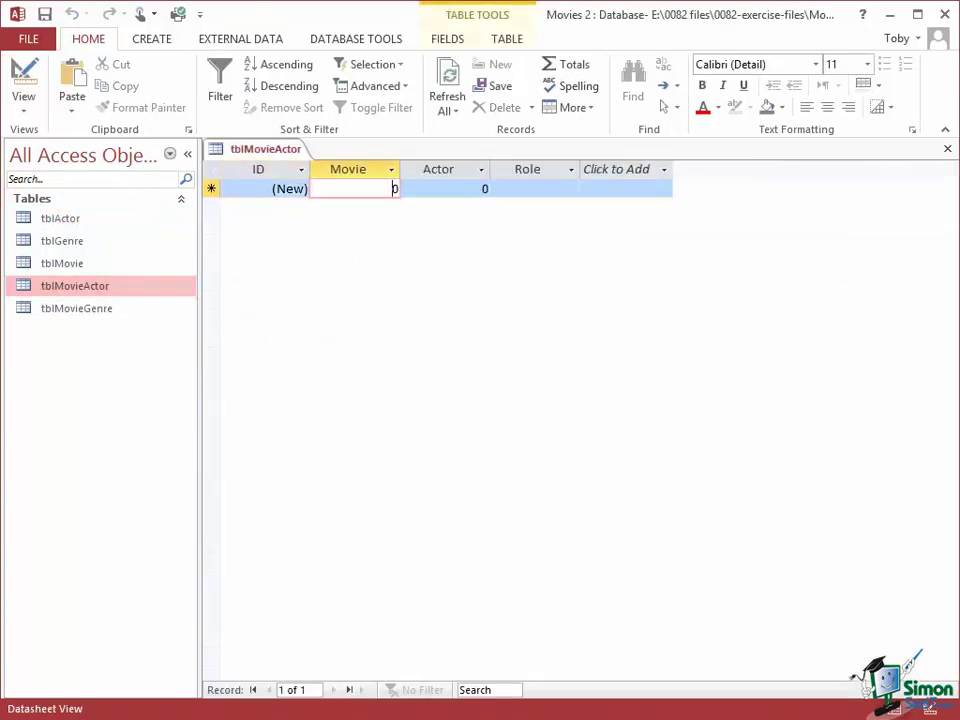
{"action": "type", "text": "6"}
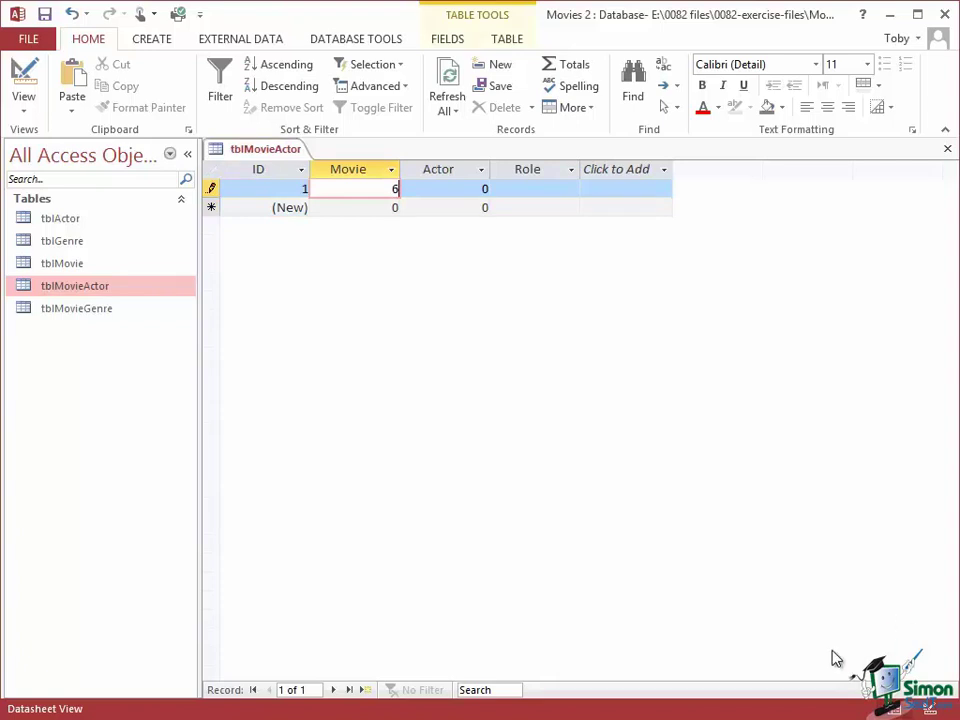
{"action": "left_click", "coordinate": [481, 188]}
{"action": "type", "text": "6"}
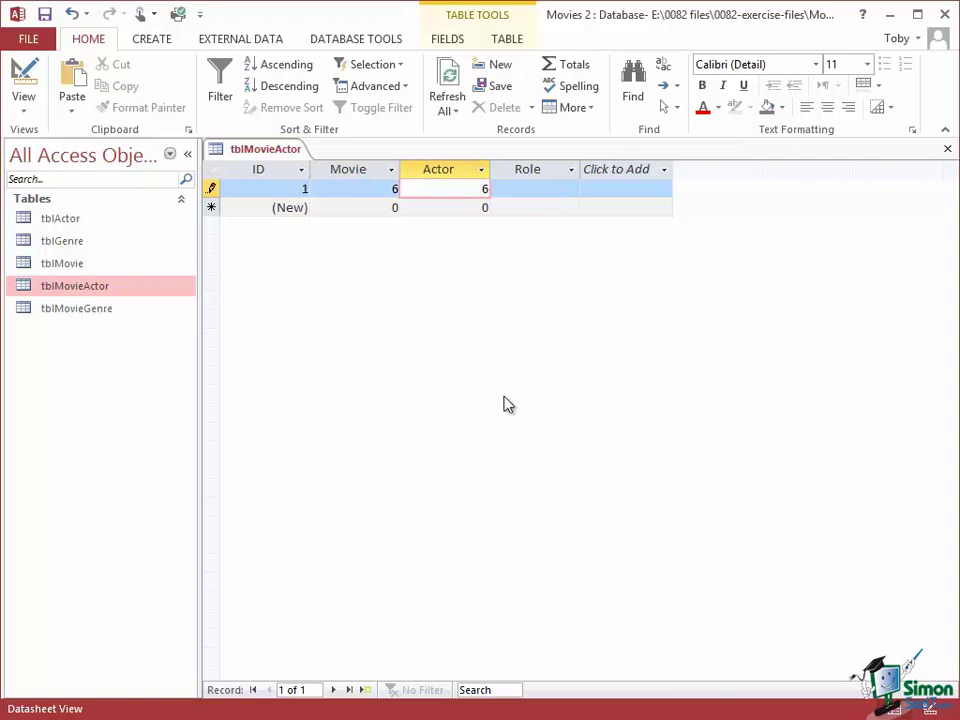
{"action": "left_click", "coordinate": [531, 189]}
{"action": "type", "text": "Captai"}
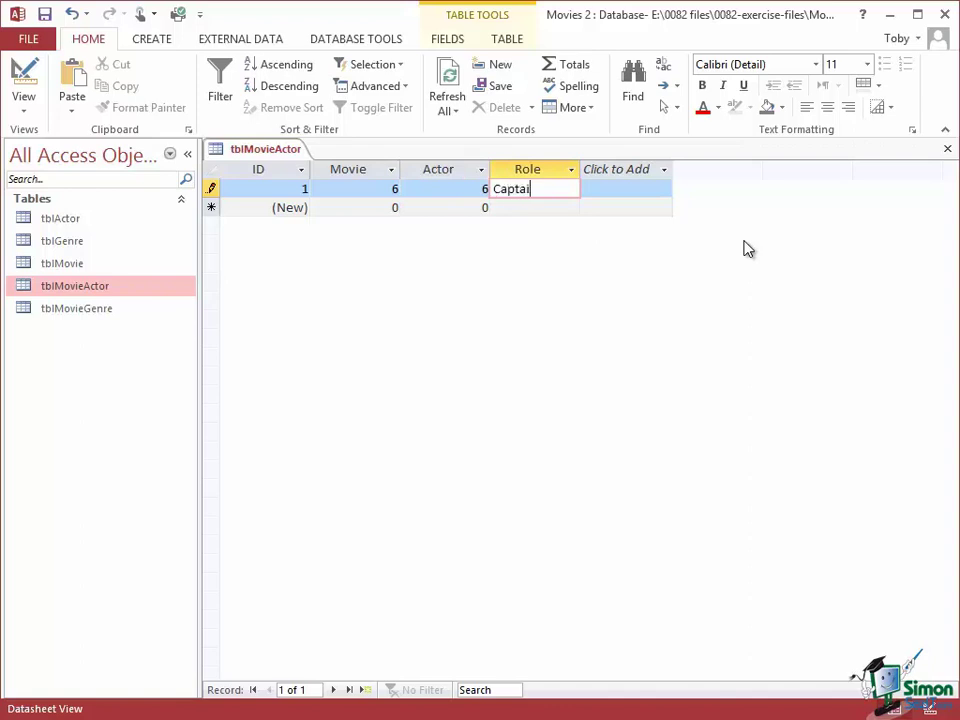
{"action": "type", "text": "n Stev"}
{"action": "type", "text": "en Hiller"}
{"action": "left_click", "coordinate": [424, 206]}
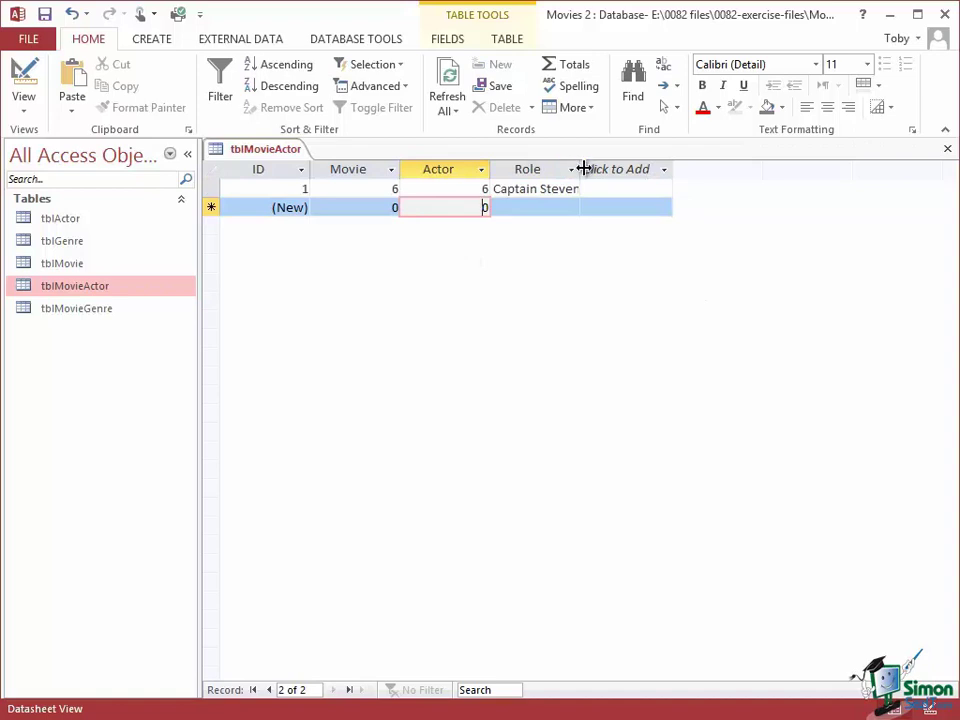
- Widen the Role column to show the full role text
{"action": "left_click_drag", "start_coordinate": [585, 168], "coordinate": [675, 177]}
{"action": "left_click", "coordinate": [690, 170]}
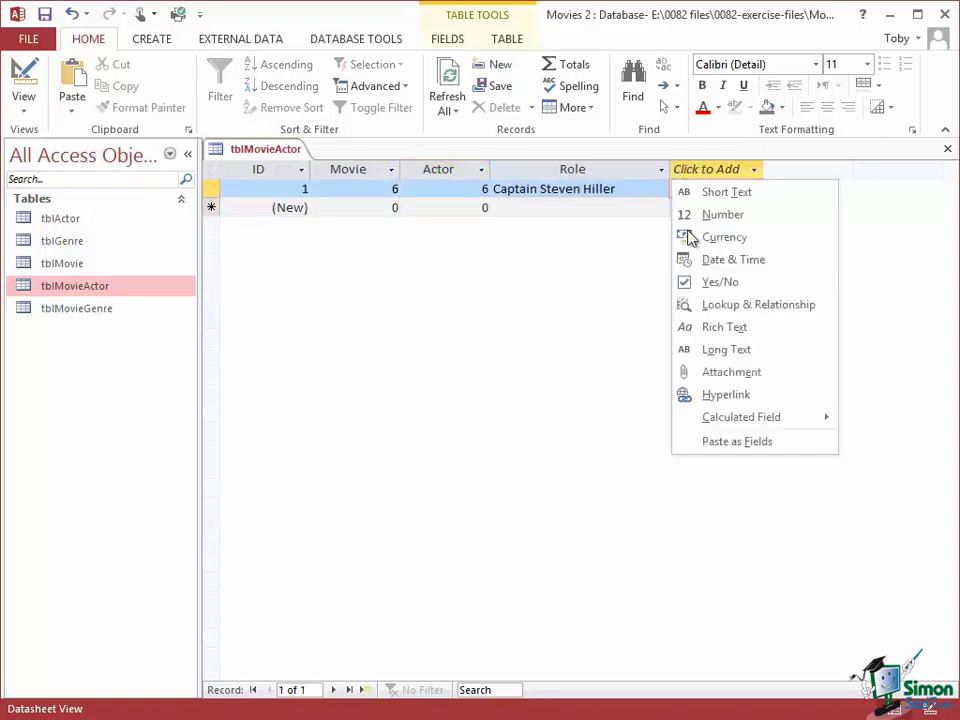
{"action": "left_click", "coordinate": [592, 215]}
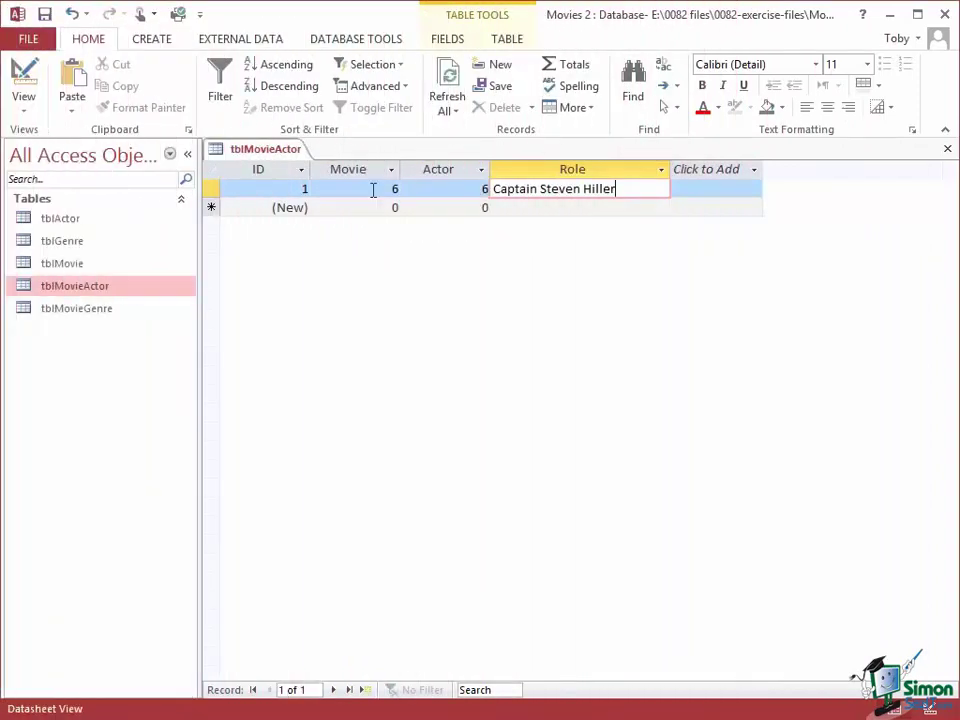
{"action": "left_click", "coordinate": [77, 222]}
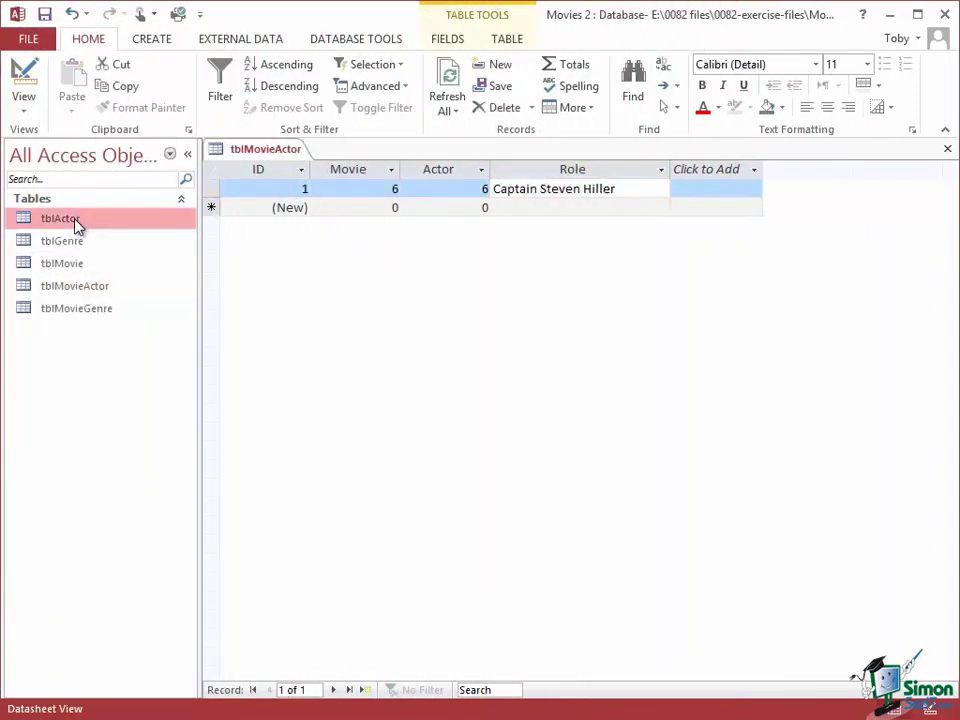
- Open tblActor and tblMovie to look up the actor and movie IDs
{"action": "double_click", "coordinate": [58, 222]}
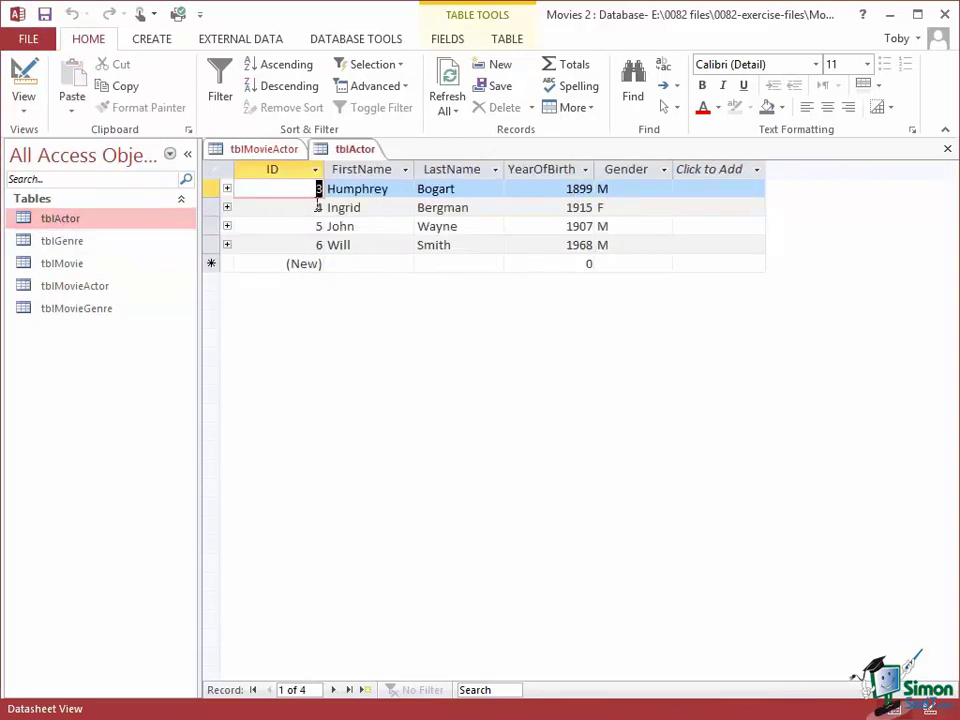
{"action": "left_click", "coordinate": [80, 266]}
{"action": "double_click", "coordinate": [81, 268]}
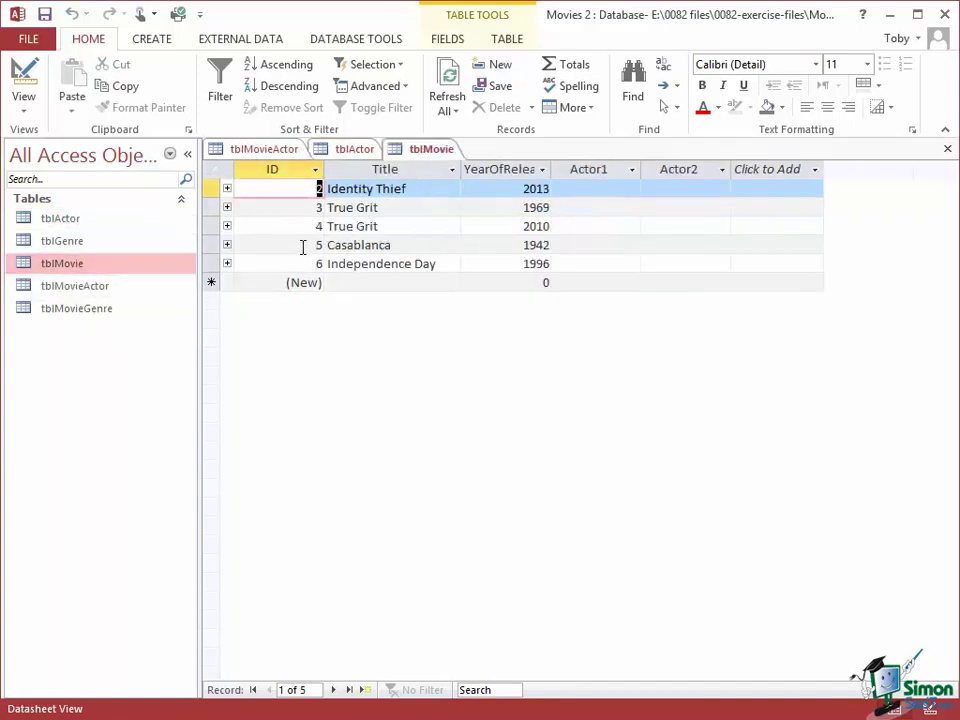
- In tblMovieActor, enter a second record: Movie 5, Actor 4, Role 'Ilsa Lund'
{"action": "double_click", "coordinate": [100, 287]}
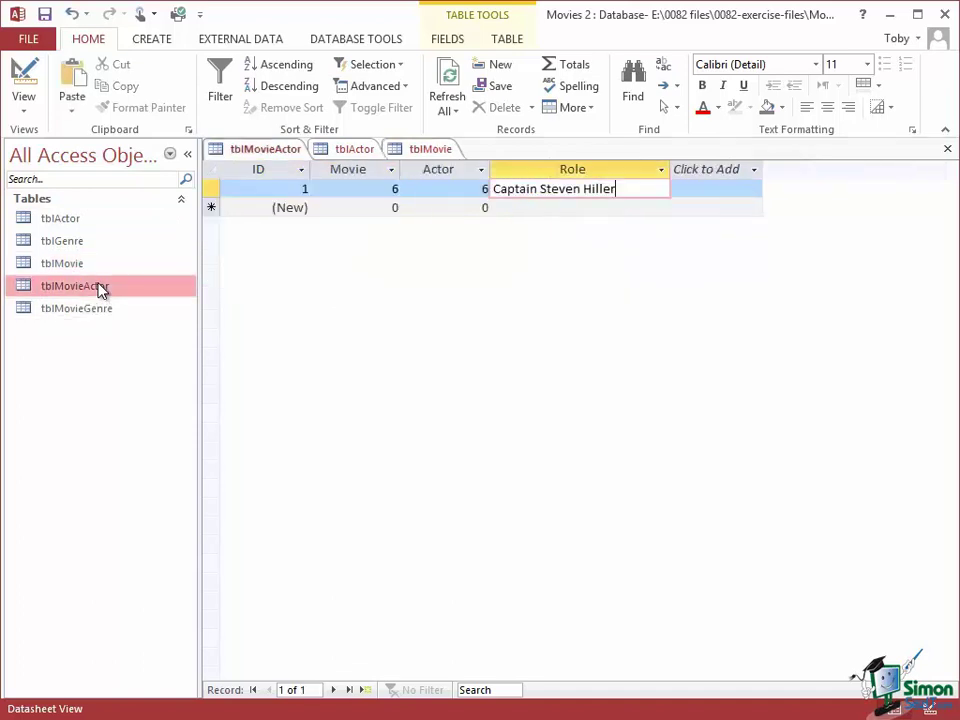
{"action": "left_click", "coordinate": [375, 208]}
{"action": "key", "text": "BackSpace"}
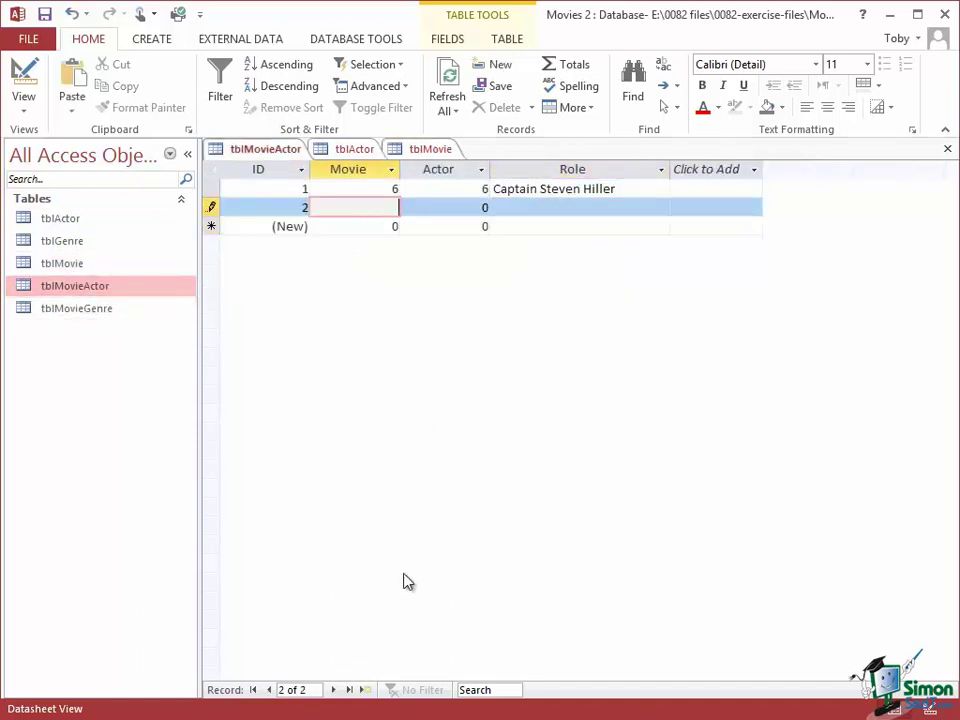
{"action": "type", "text": "5"}
{"action": "left_click", "coordinate": [484, 208]}
{"action": "key", "text": "BackSpace"}
{"action": "type", "text": "4"}
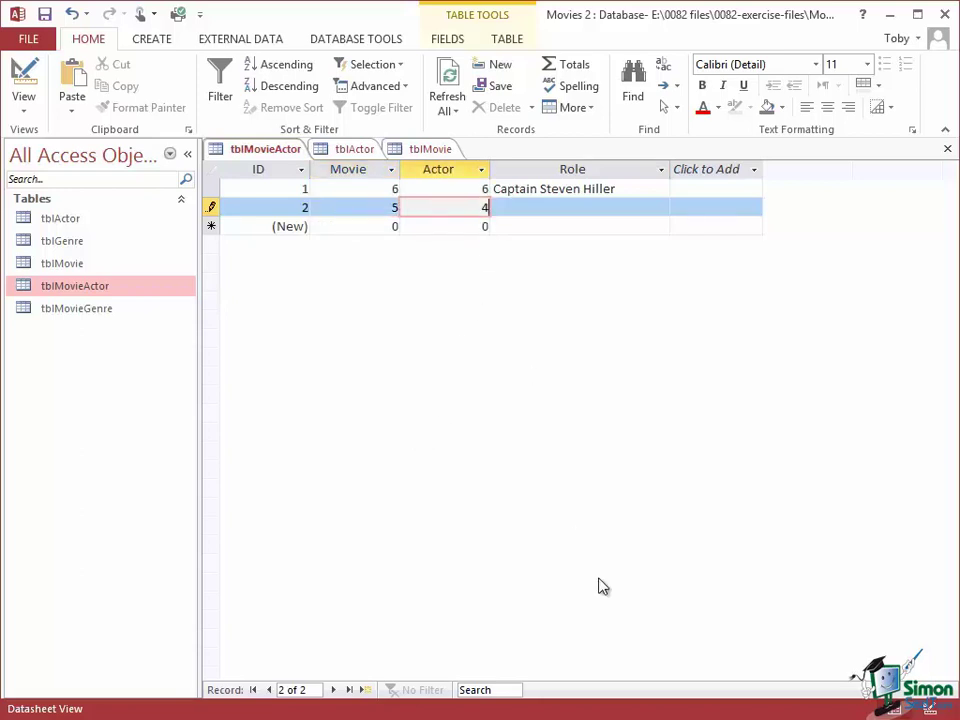
{"action": "left_click", "coordinate": [514, 207]}
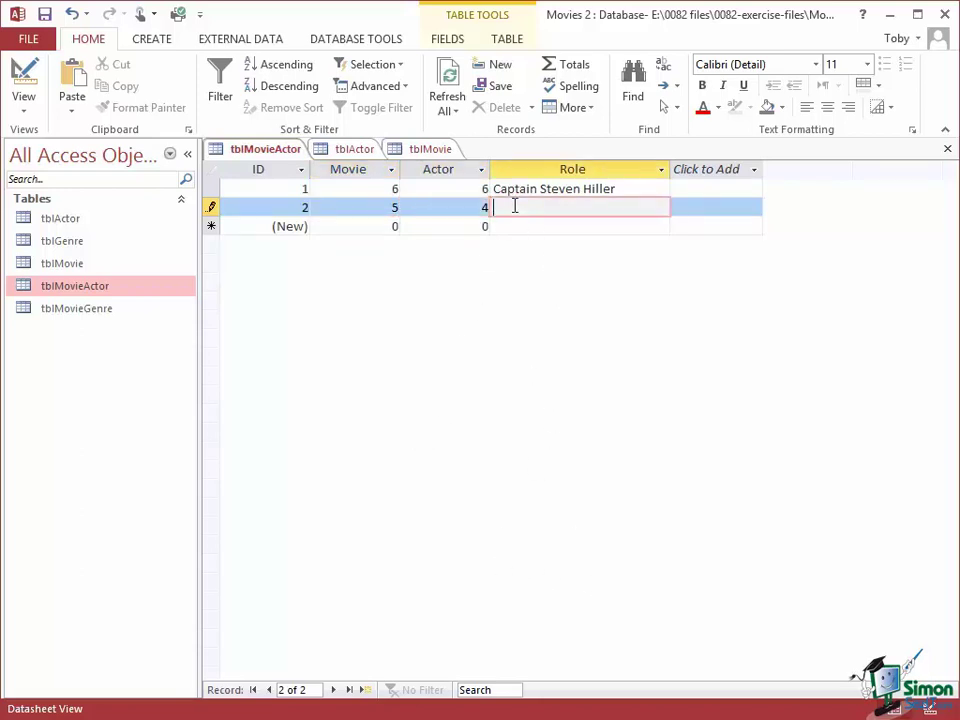
{"action": "type", "text": "Ils"}
{"action": "type", "text": "a Lund"}
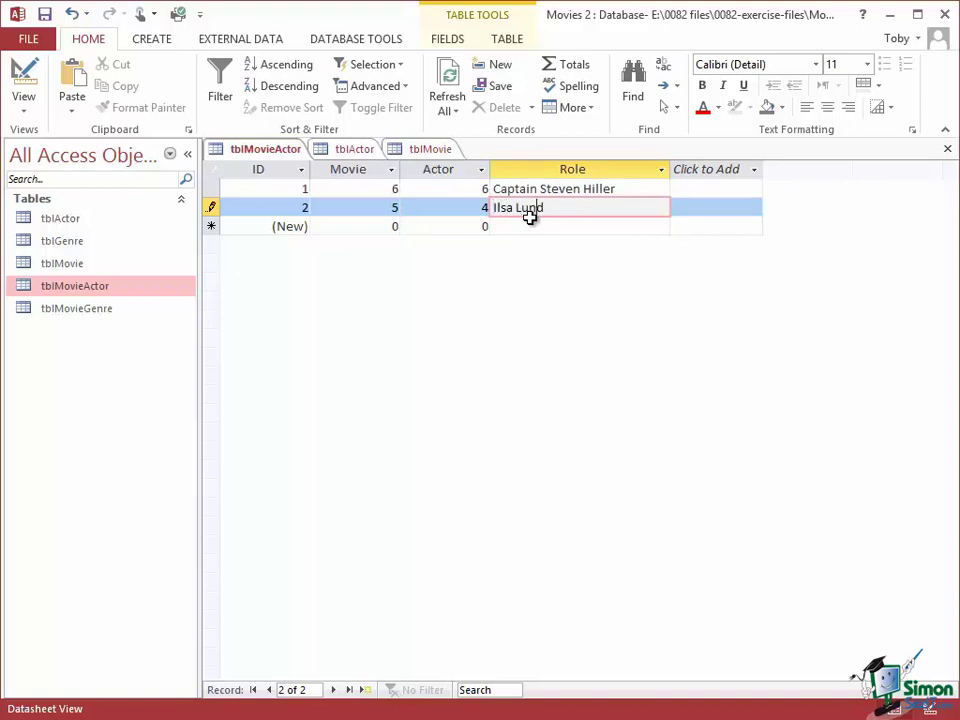
{"action": "left_click", "coordinate": [518, 228]}
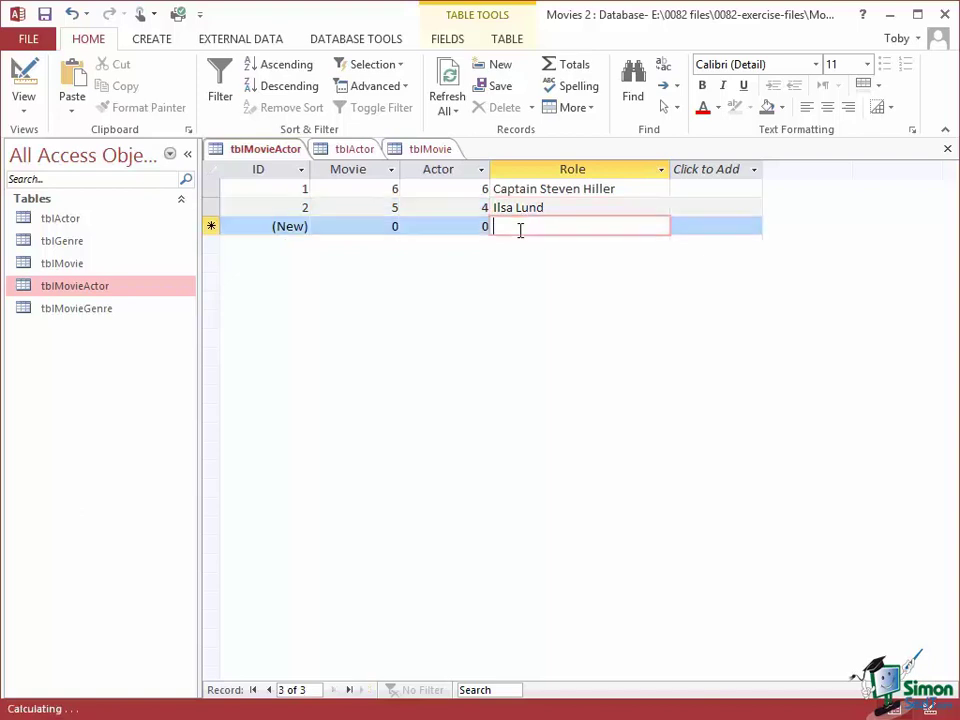